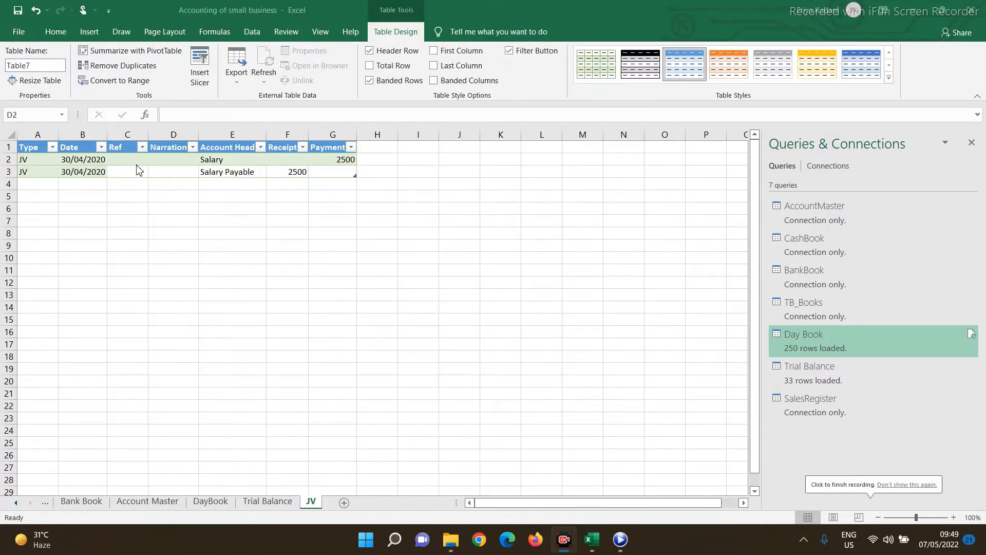
- Rename the journal voucher table as JV
key("Right")
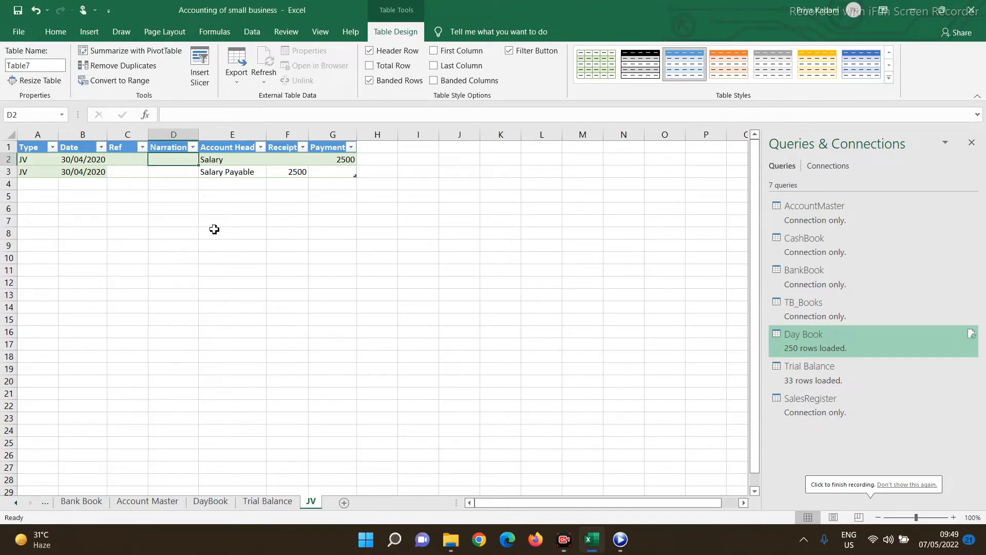
left_click(41, 62)
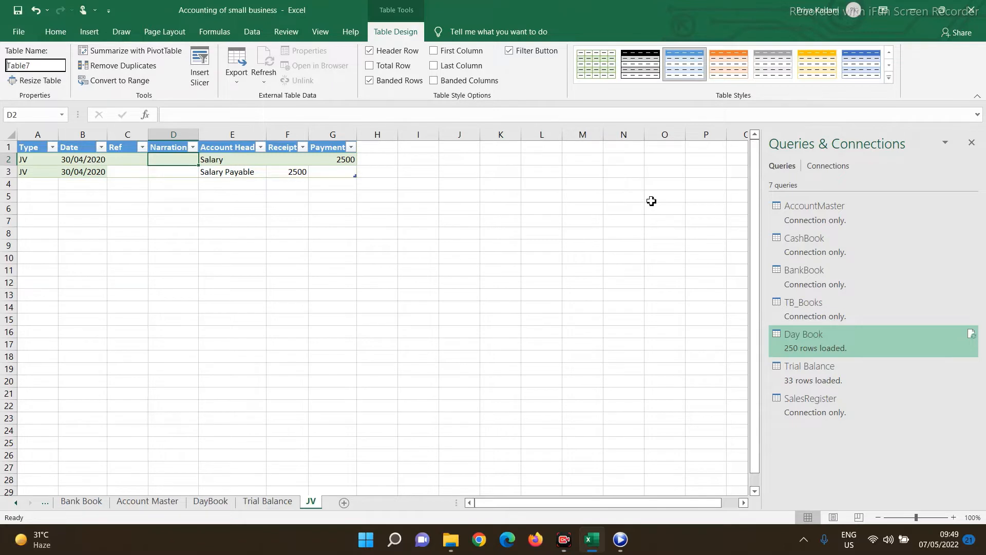
type("JV")
mouse_move(843, 293)
key("Delete")
key("Delete")
key("Delete")
key("Delete")
key("Delete")
key("Delete")
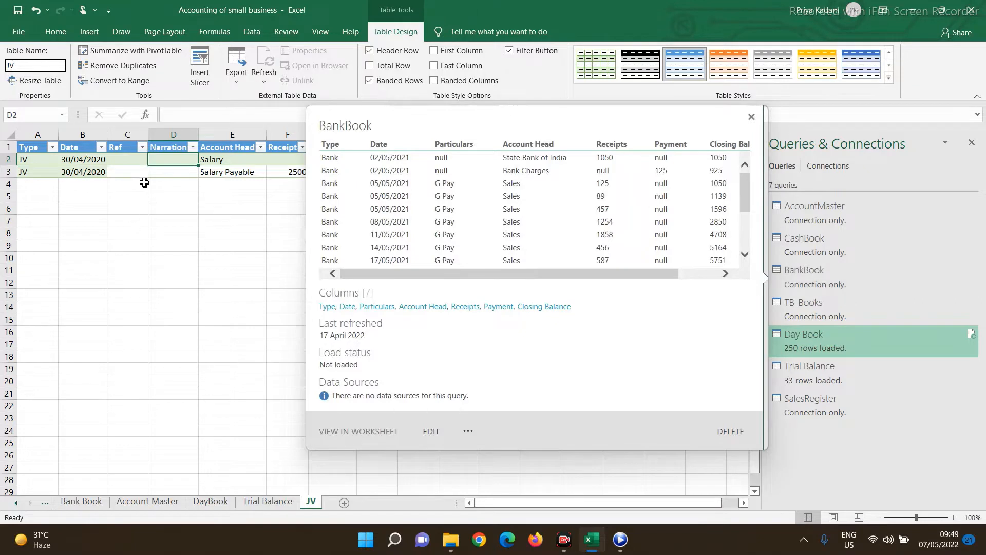
- Load the JV table into Power Query as a new query
left_click(142, 160)
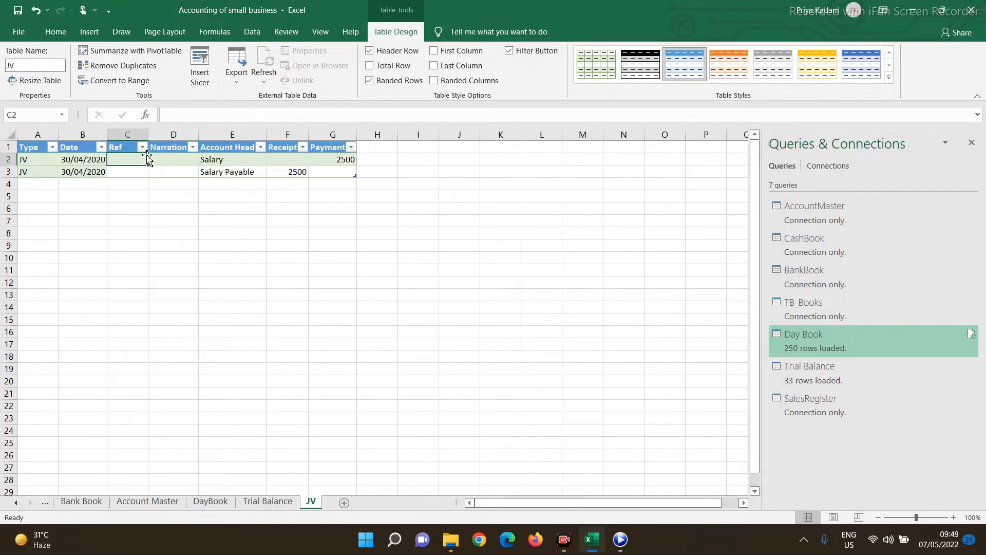
left_click(252, 33)
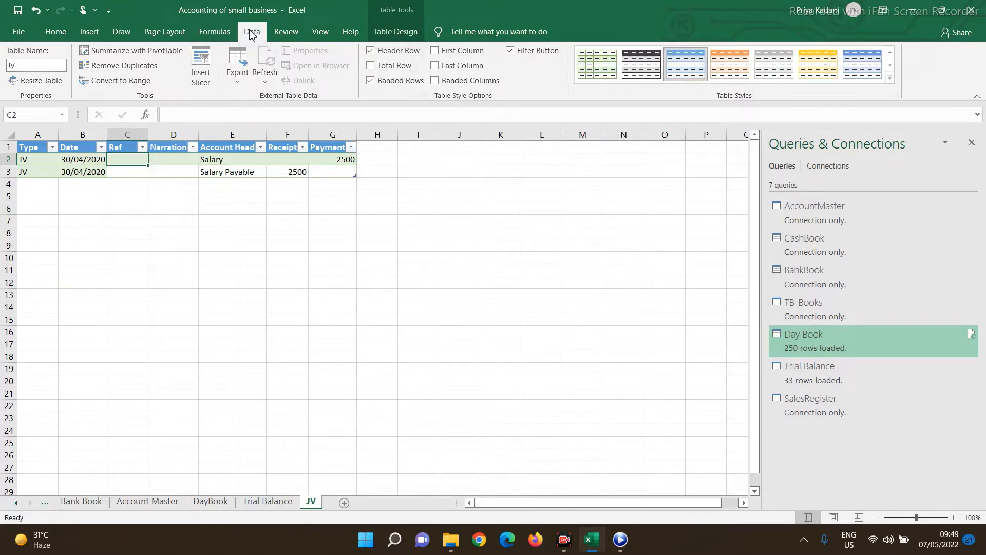
left_click(115, 66)
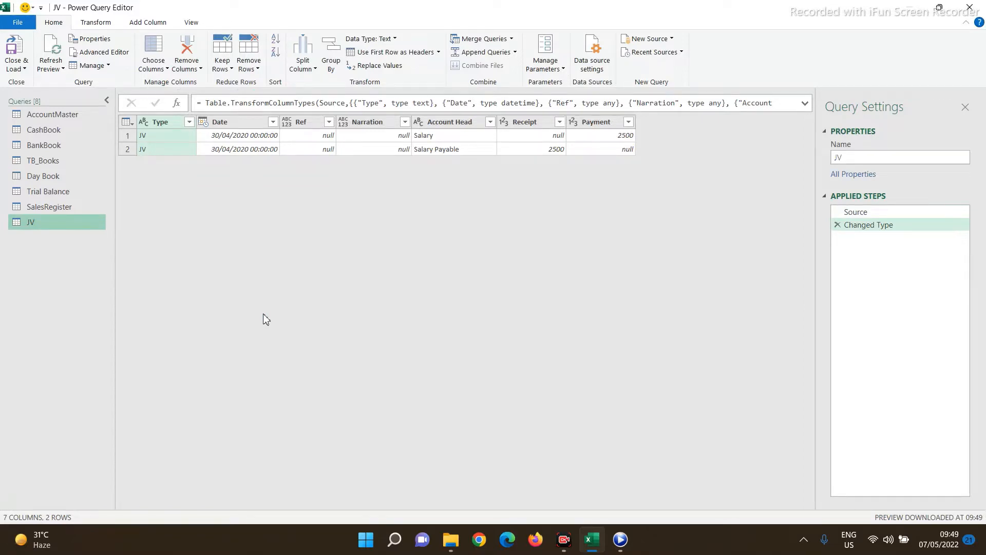
- Change the Date column's data type to Date, replacing the current conversion
left_click(203, 124)
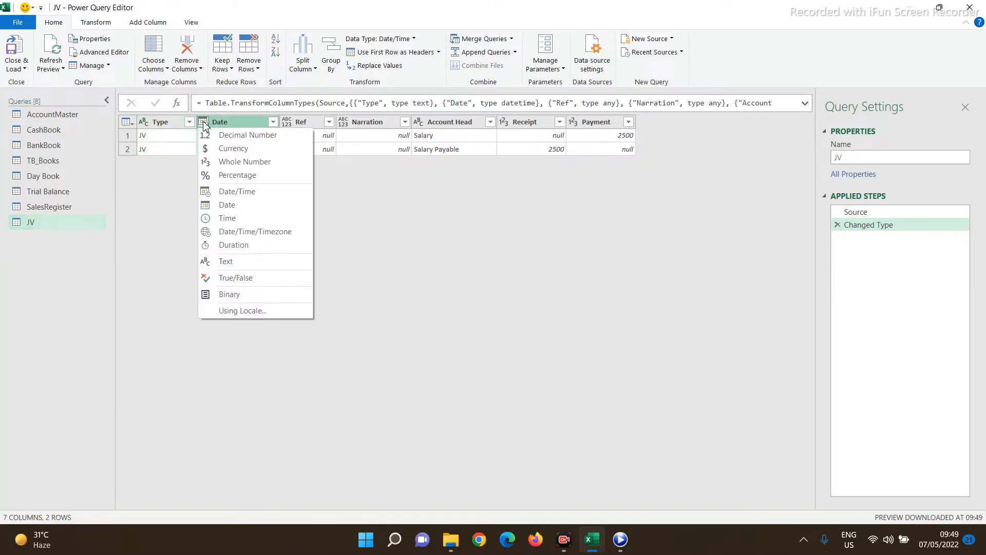
left_click(225, 207)
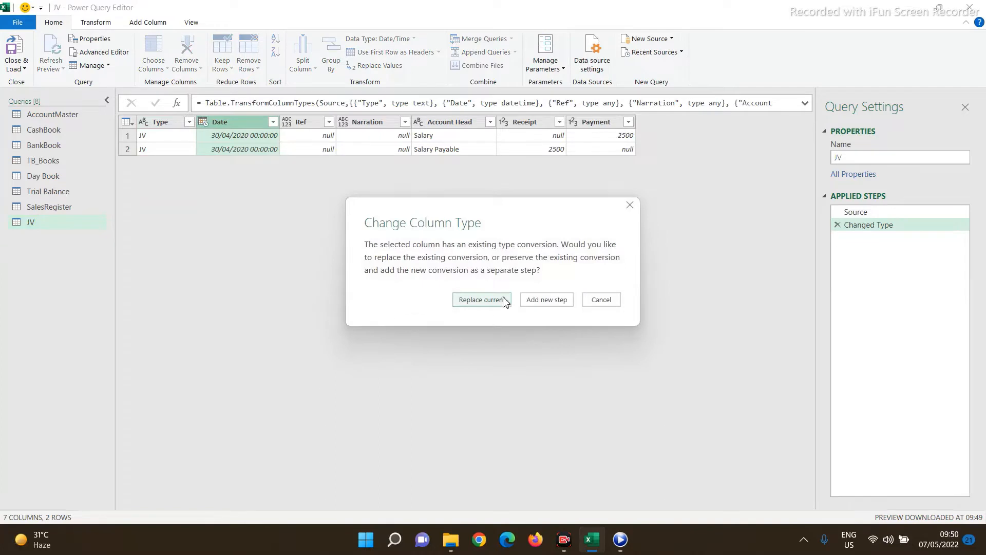
left_click(498, 300)
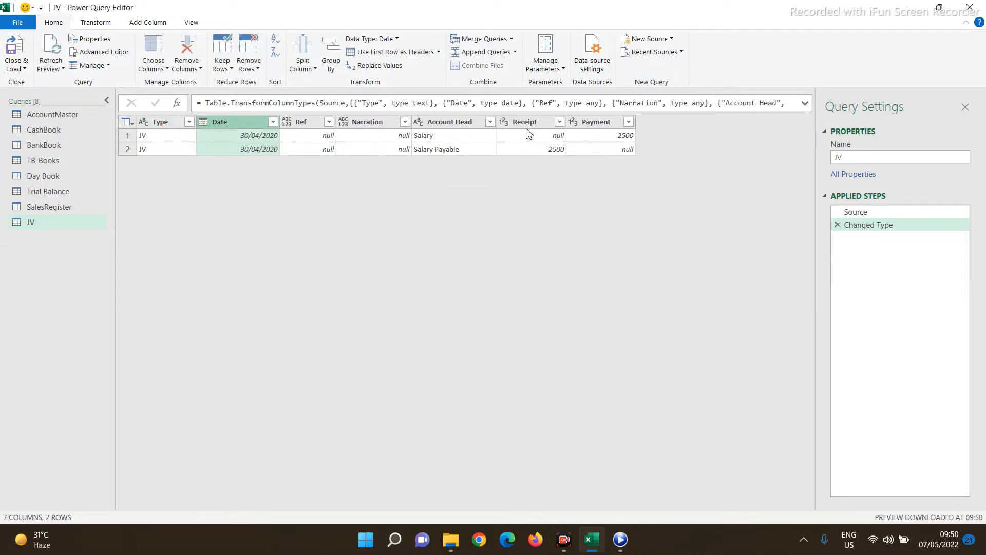
- Set the data type of the Date, Receipt and Payment columns to Decimal Number, replacing the current conversions
left_click(525, 123, "ctrl")
left_click(585, 127, "ctrl")
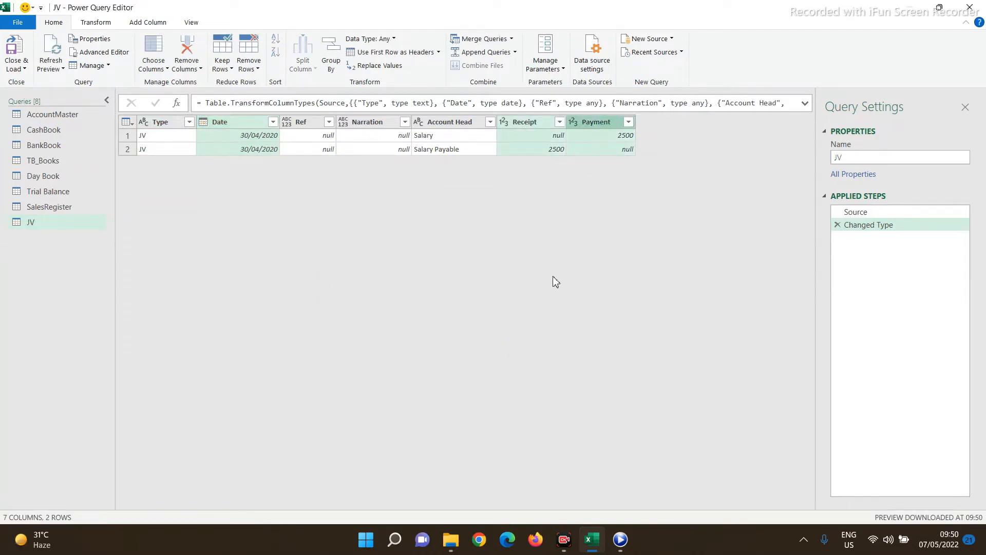
left_click(504, 122)
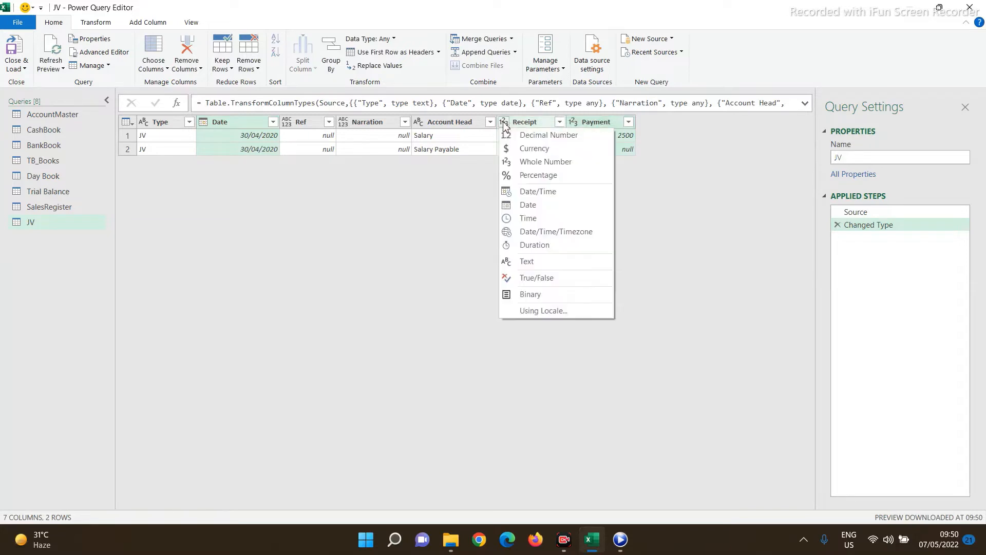
left_click(545, 135)
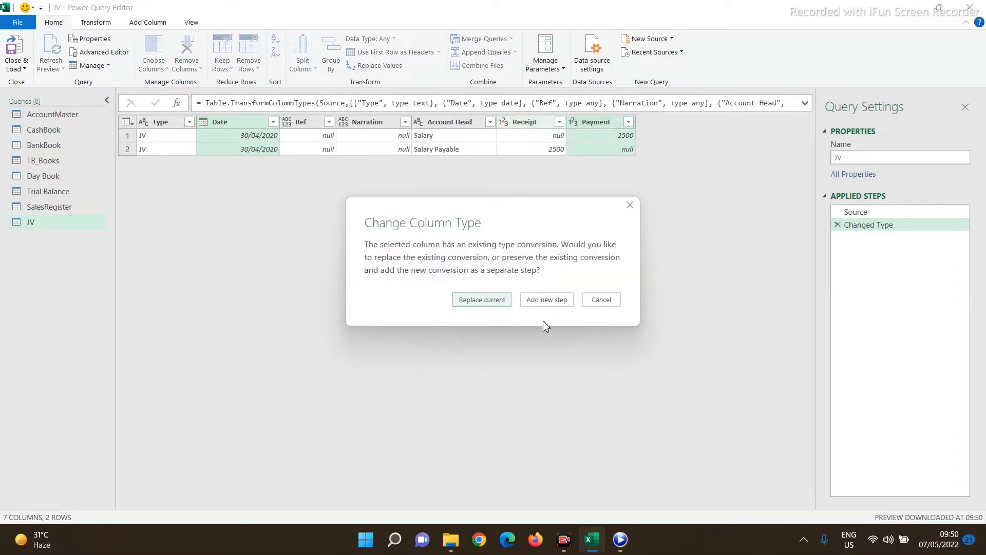
left_click(481, 298)
left_click(504, 122)
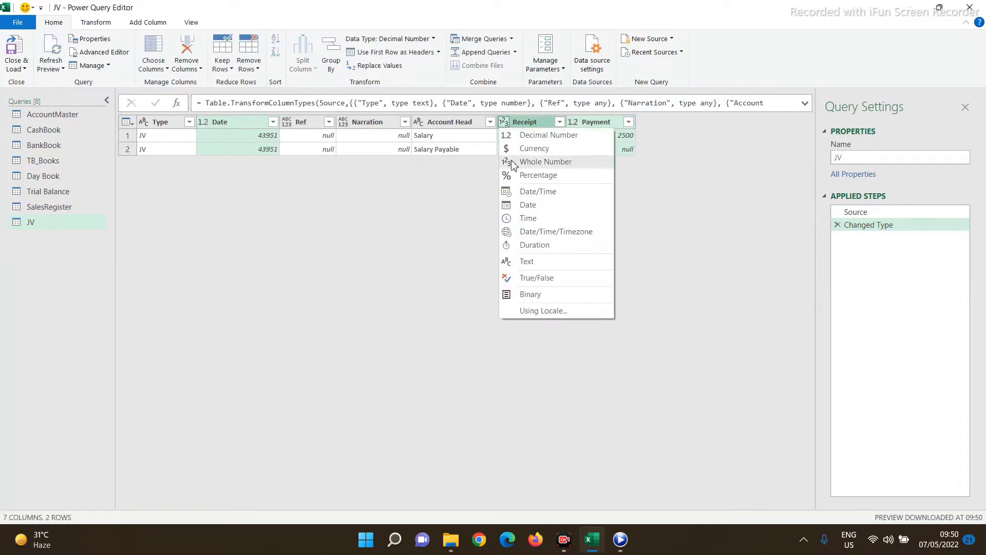
left_click(517, 136)
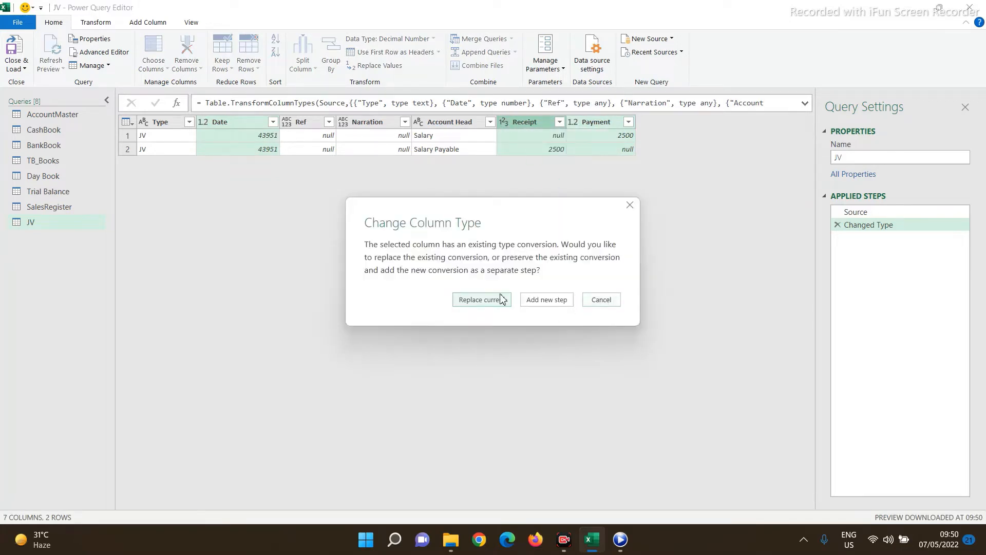
left_click(481, 298)
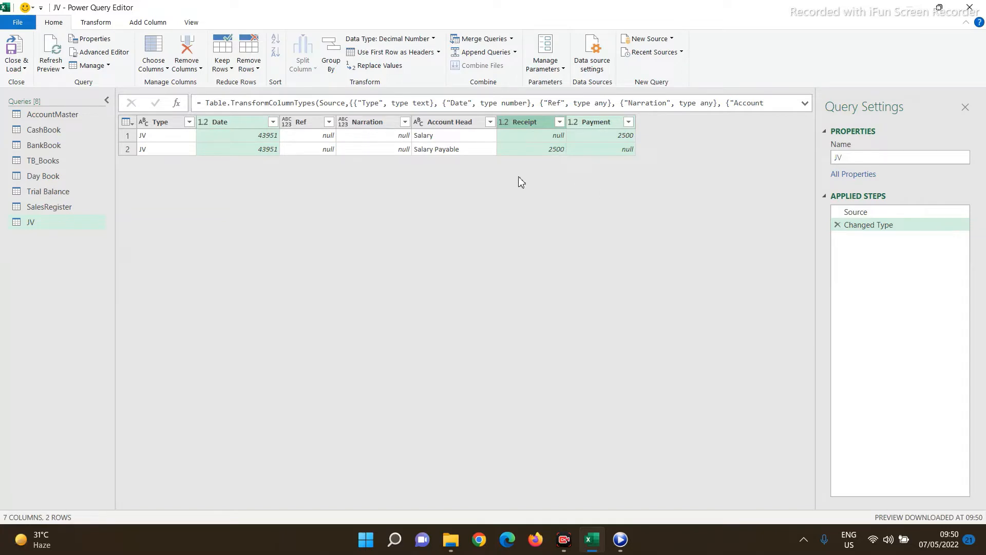
- Replace null values with 0 in the selected Date, Receipt and Payment columns
left_click(106, 25)
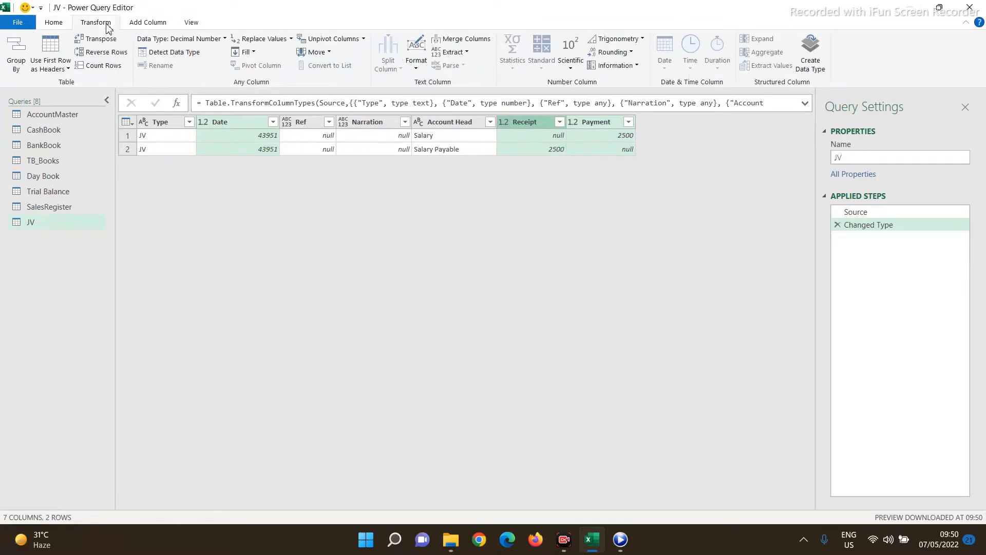
left_click(265, 44)
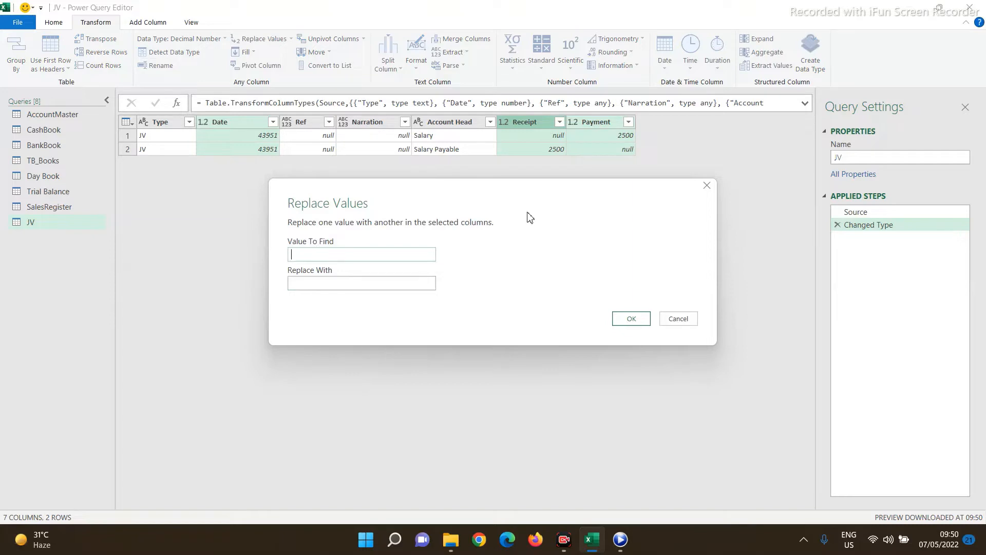
type("null")
left_click(339, 288)
type("0")
left_click(630, 319)
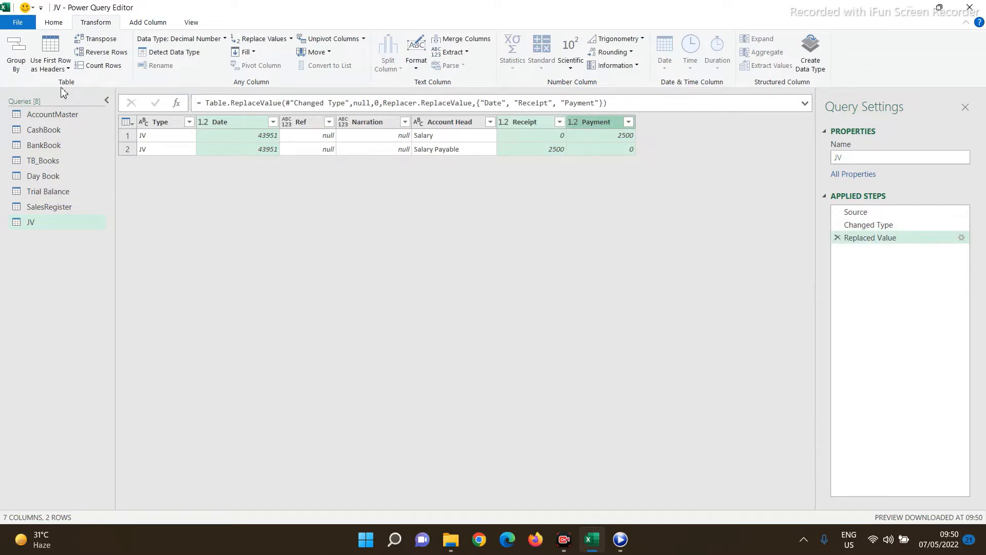
- Close the query editor and load the JV query as a connection only
left_click(18, 23)
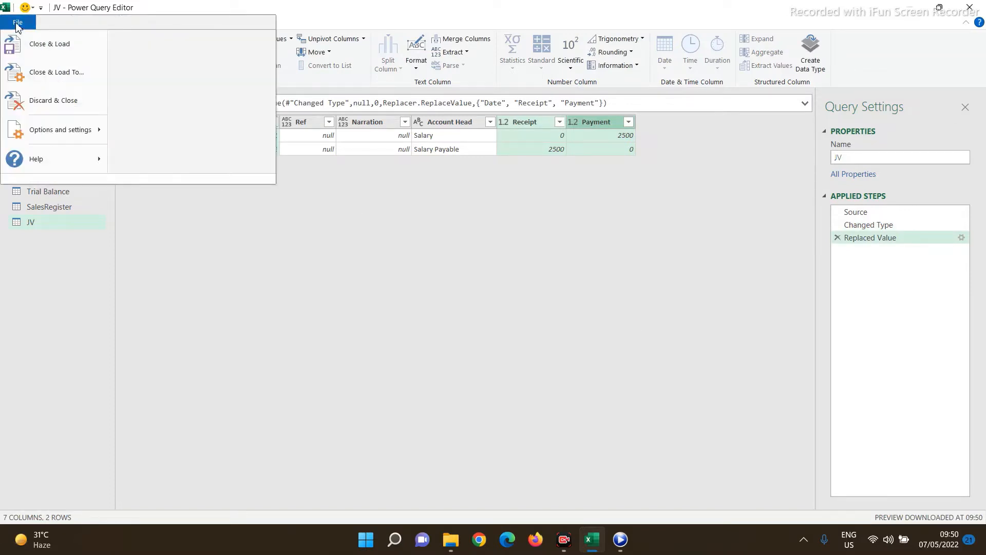
left_click(43, 81)
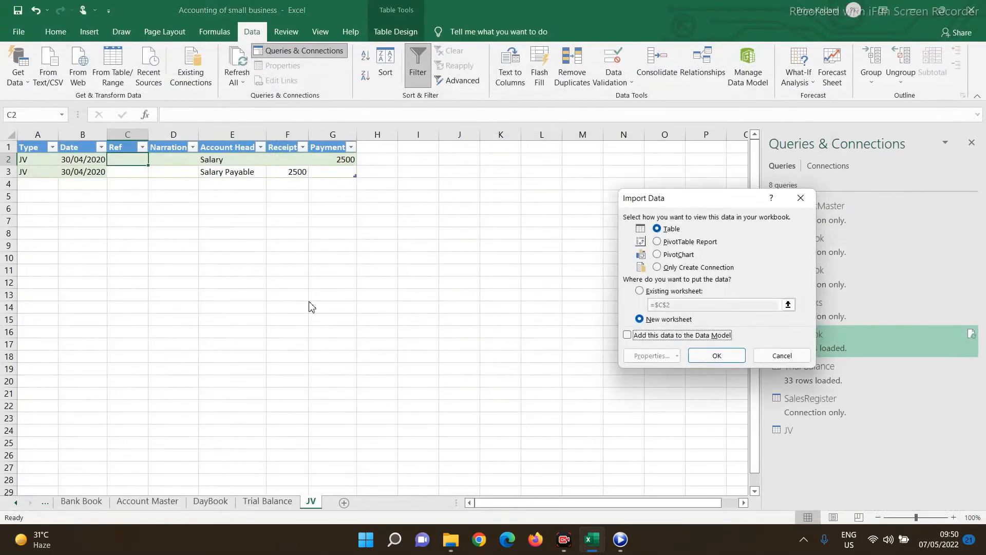
left_click(674, 270)
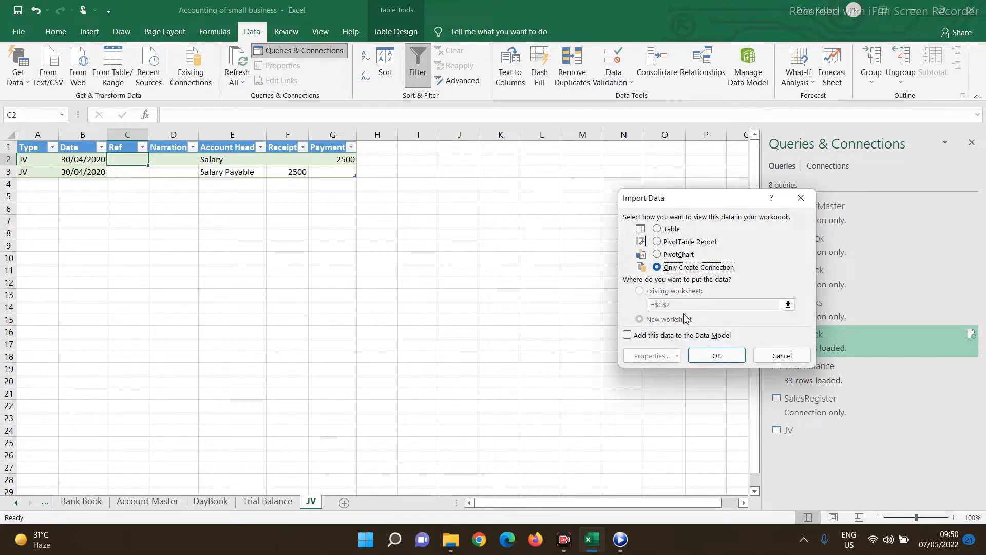
left_click(716, 356)
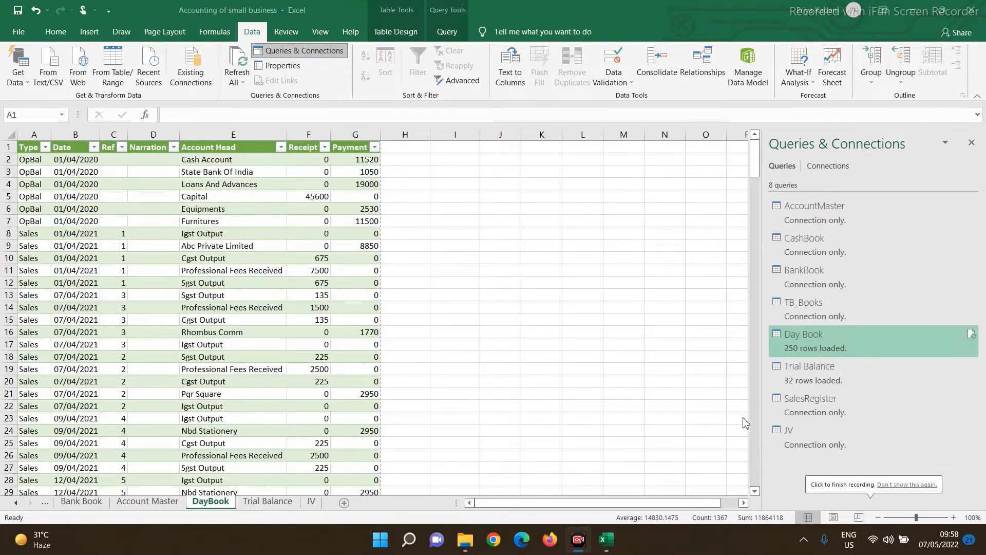
- Open the Day Book query for editing and append the JV query to it
double_click(826, 341)
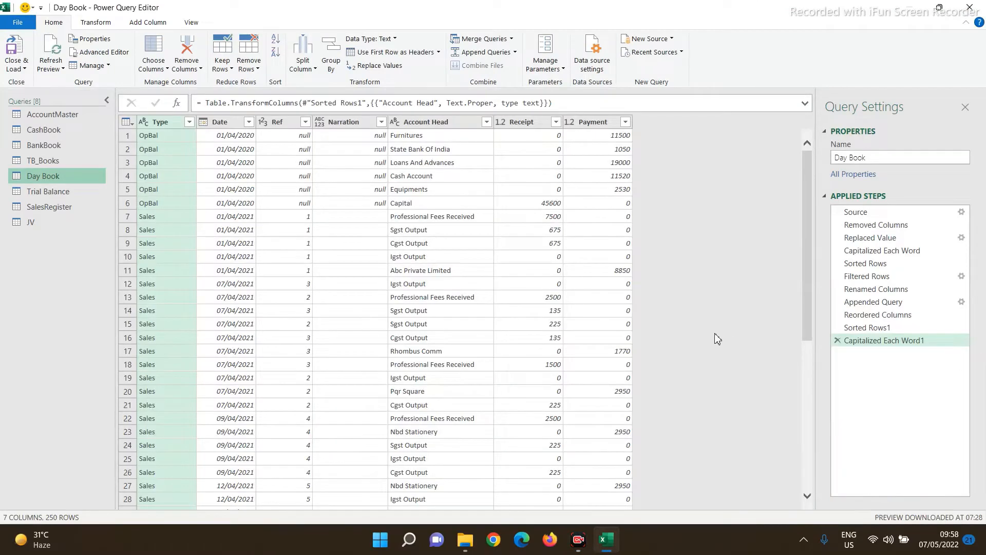
left_click(486, 53)
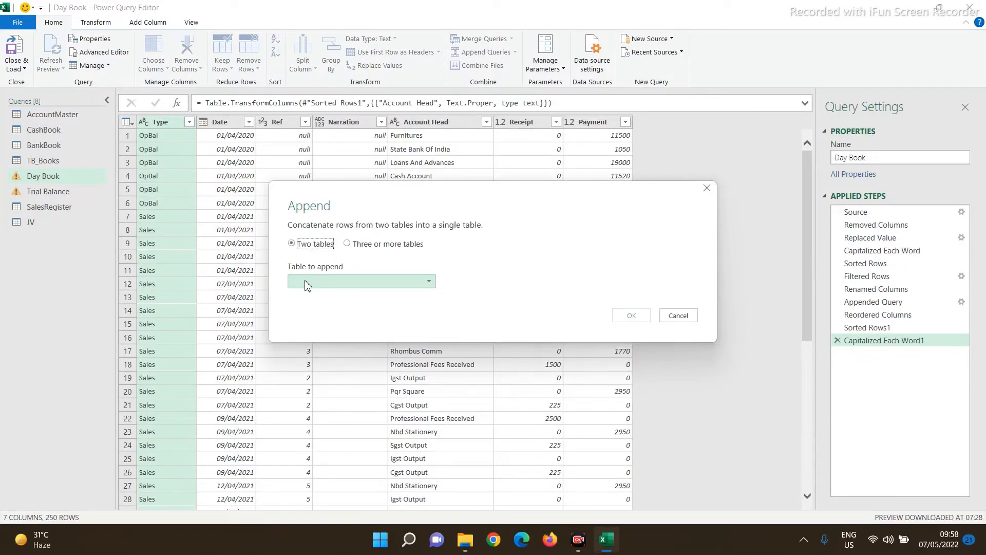
left_click(307, 284)
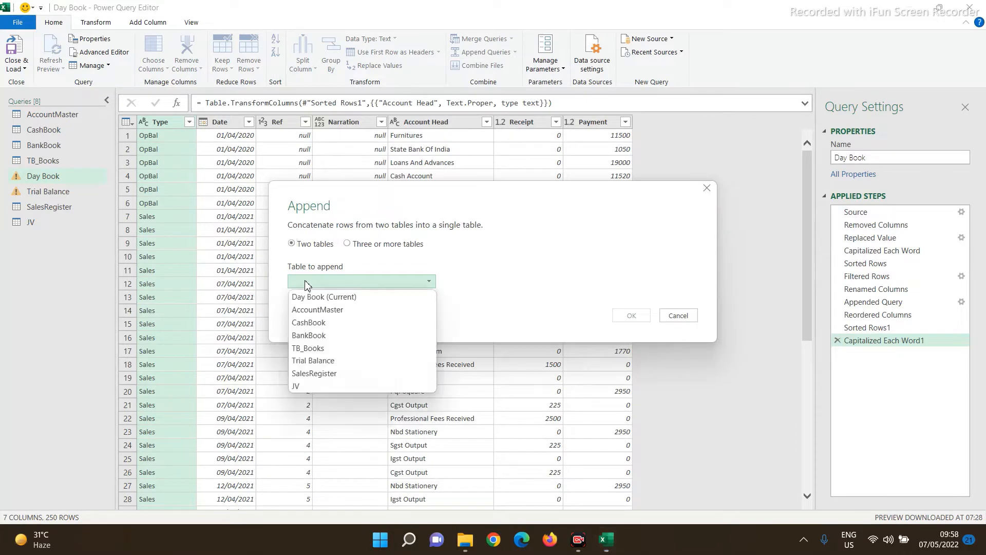
left_click(308, 389)
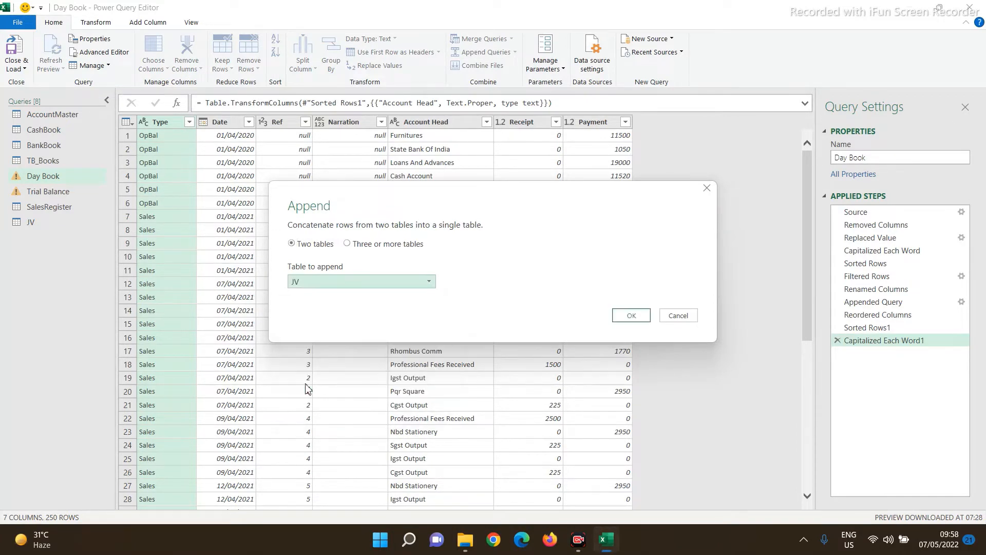
left_click(632, 316)
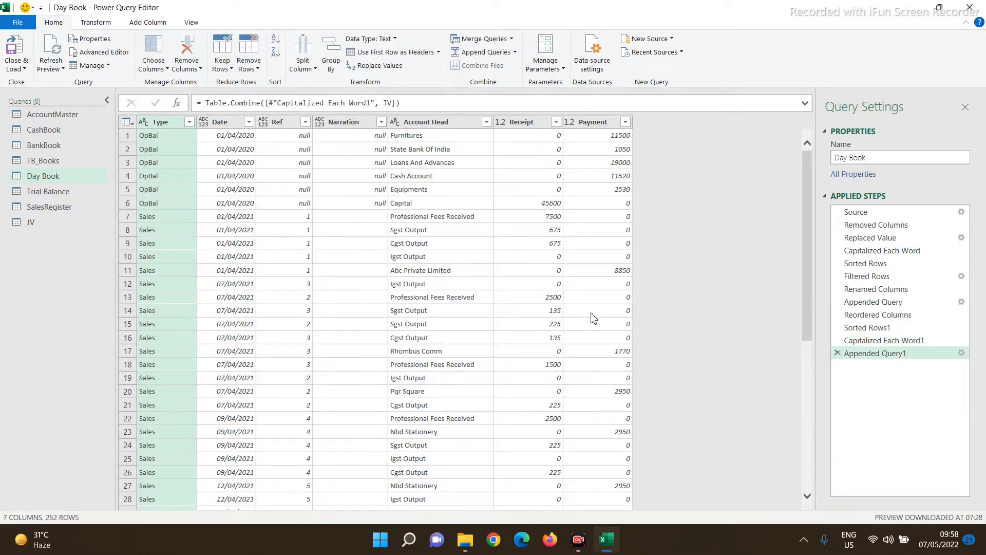
- Sort the Day Book query by Date in ascending order, then close the editor and load the result
left_click(248, 122)
left_click(249, 123)
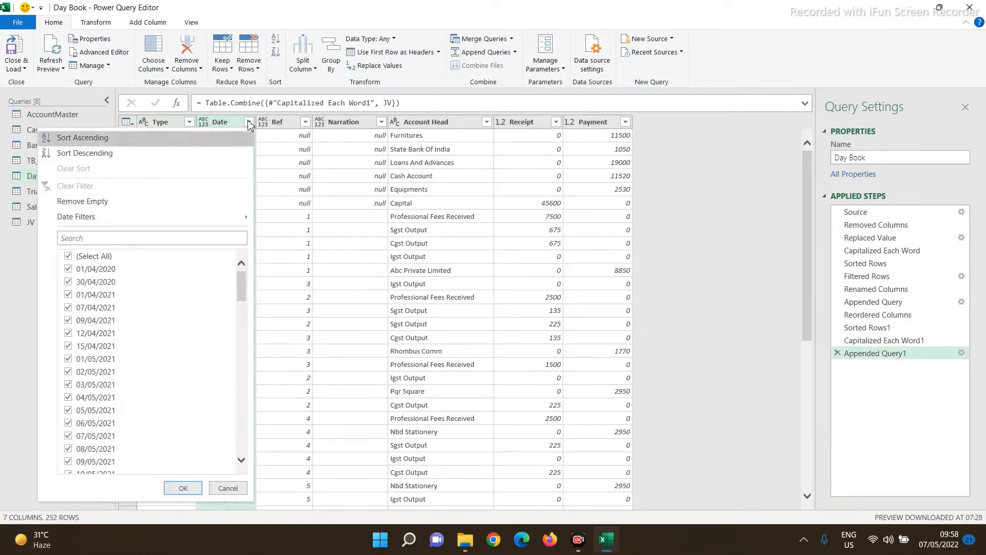
left_click(86, 144)
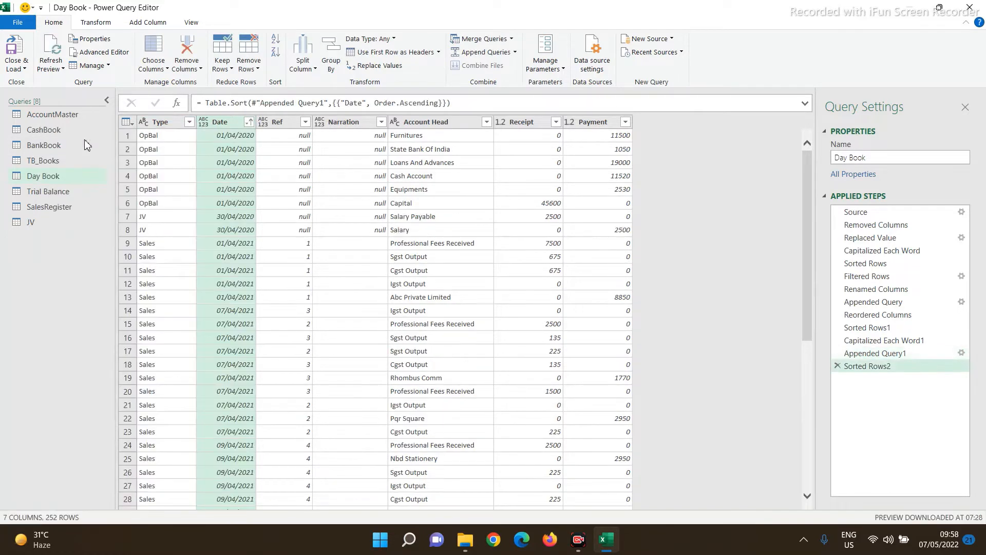
left_click(18, 24)
left_click(29, 43)
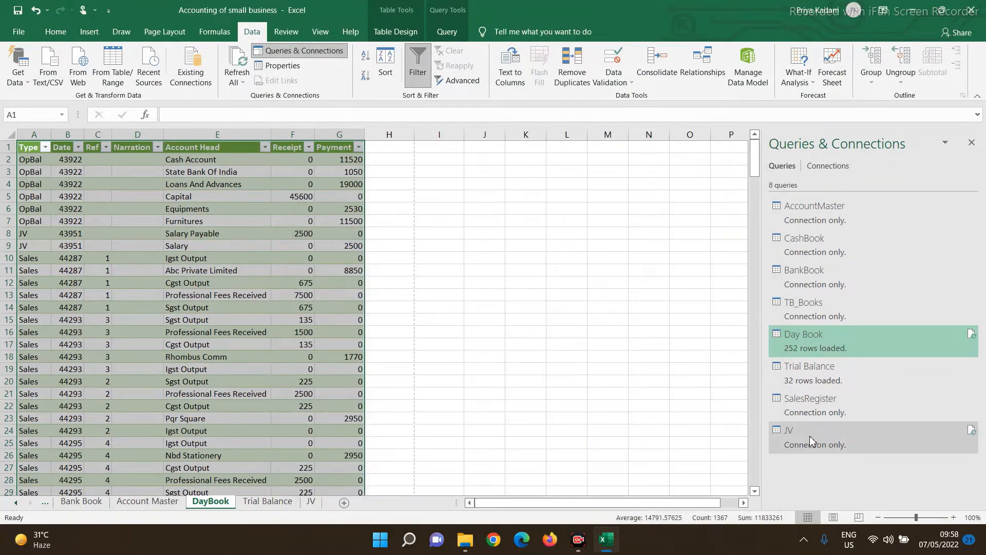
- Refresh the Trial Balance query
left_click(817, 374)
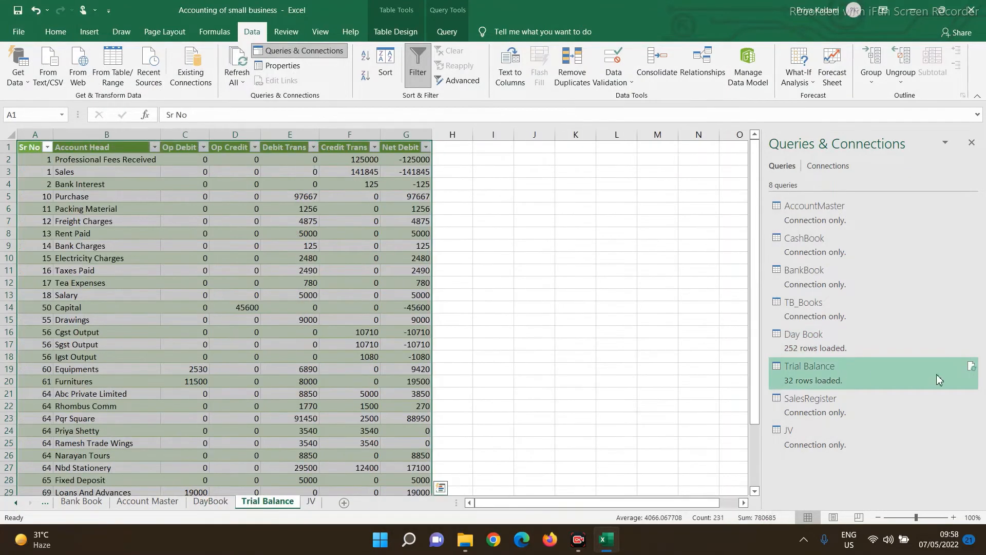
left_click(971, 366)
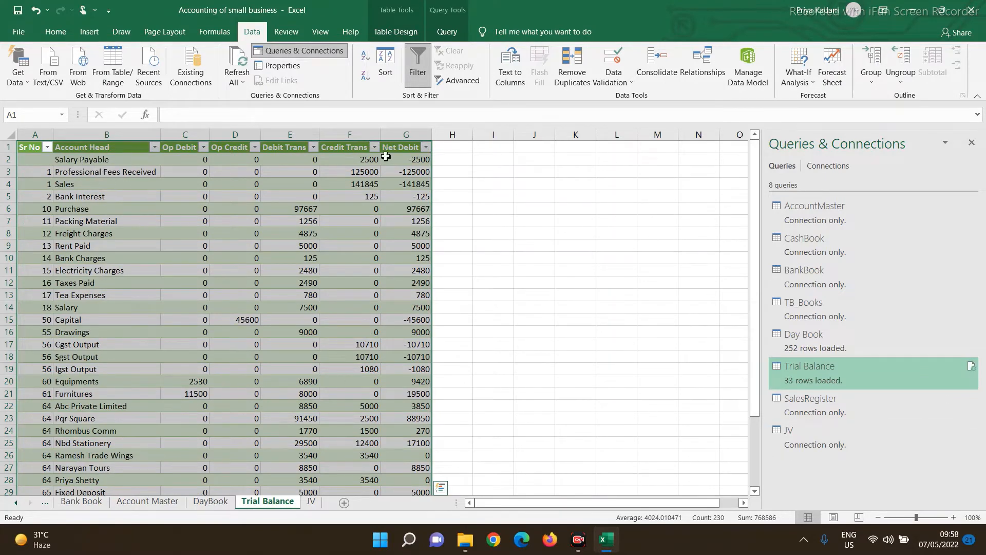
- Copy the Salary Payable account head from the Trial Balance into the blank Account Head cell B19 of the Account Master
left_click(74, 161)
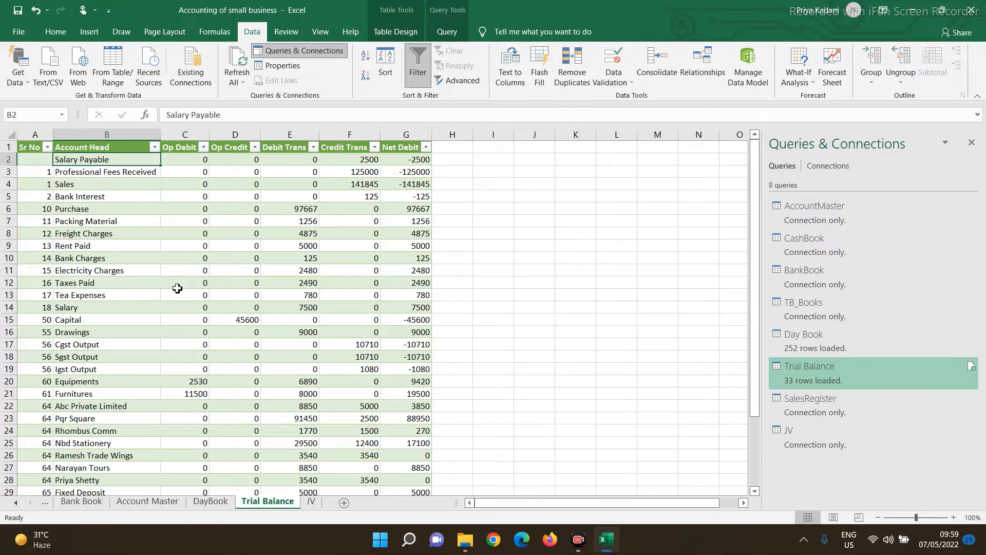
key("ctrl+c")
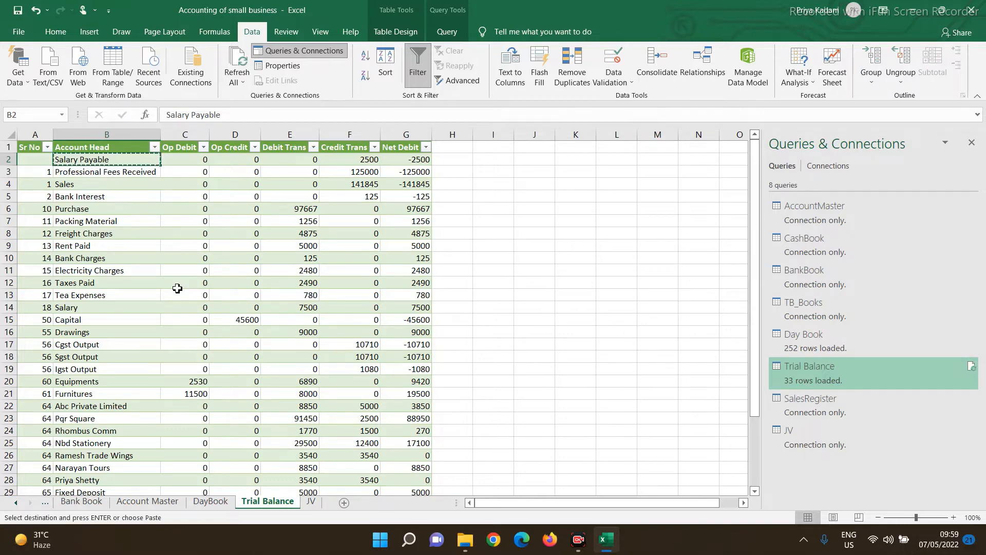
left_click(147, 501)
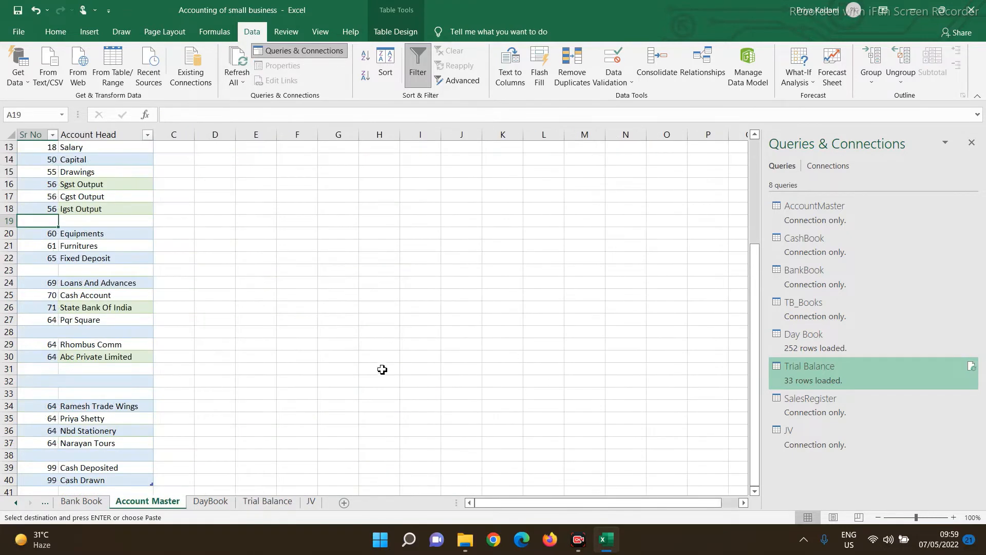
left_click(88, 220)
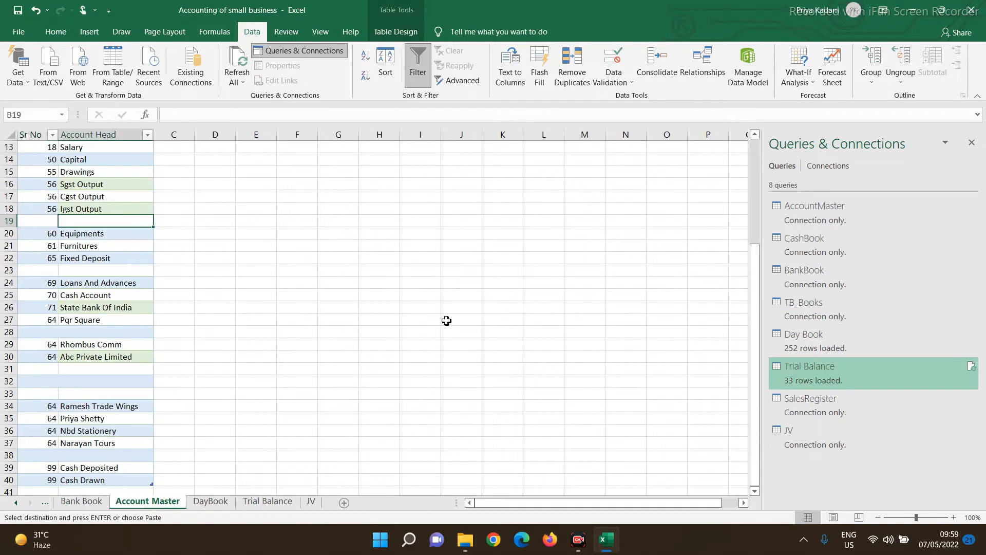
key("ctrl+v")
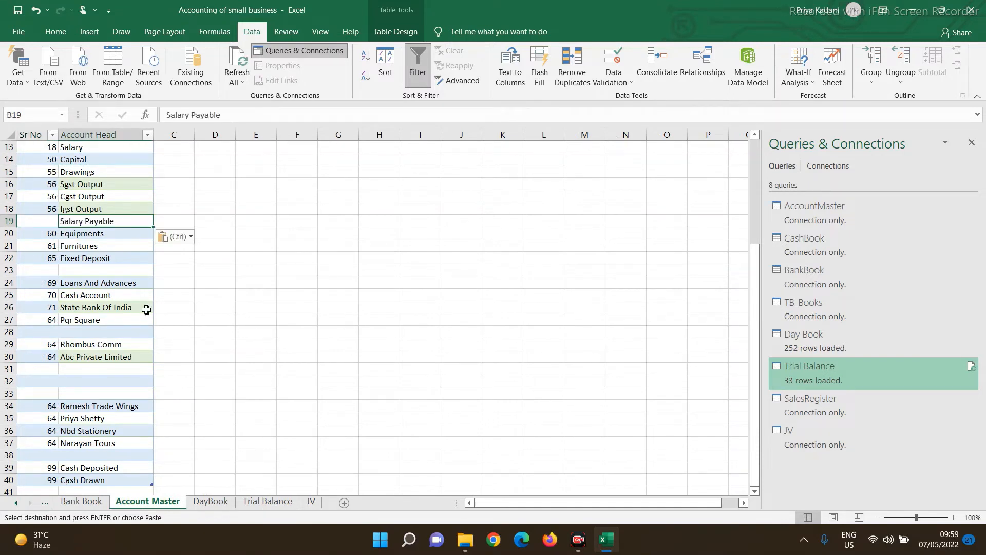
- Assign Sr No 57 to Salary Payable in the Account Master
left_click(45, 212)
key("Down")
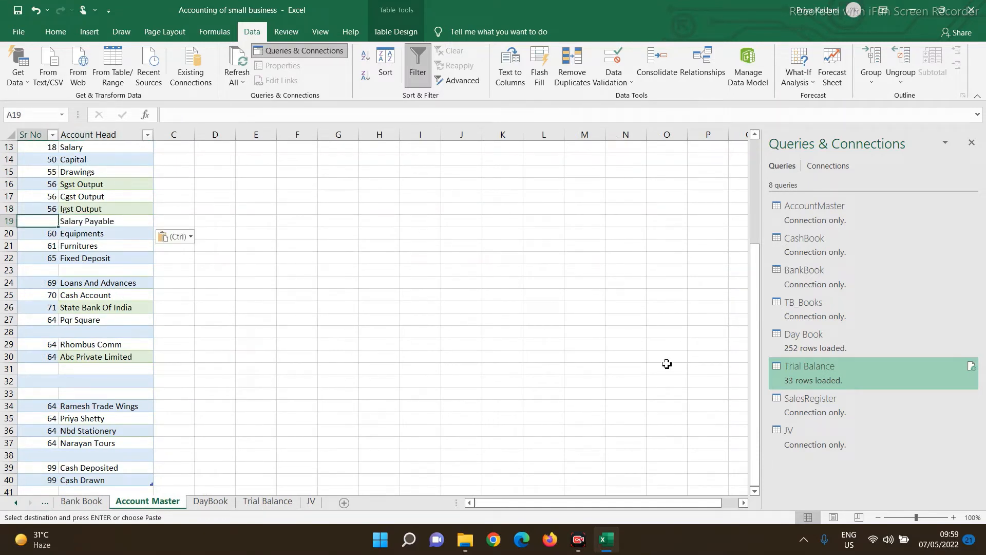
type("57")
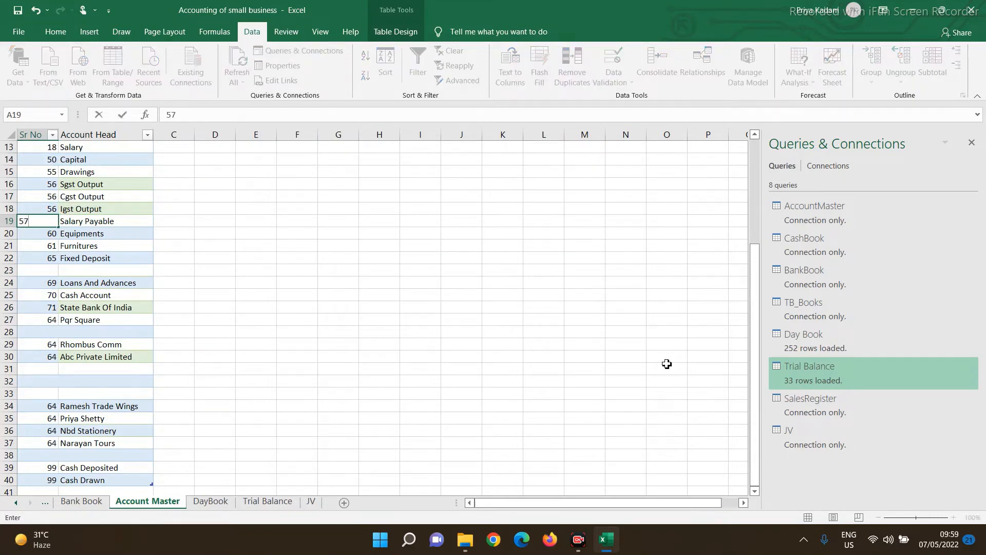
left_click(180, 263)
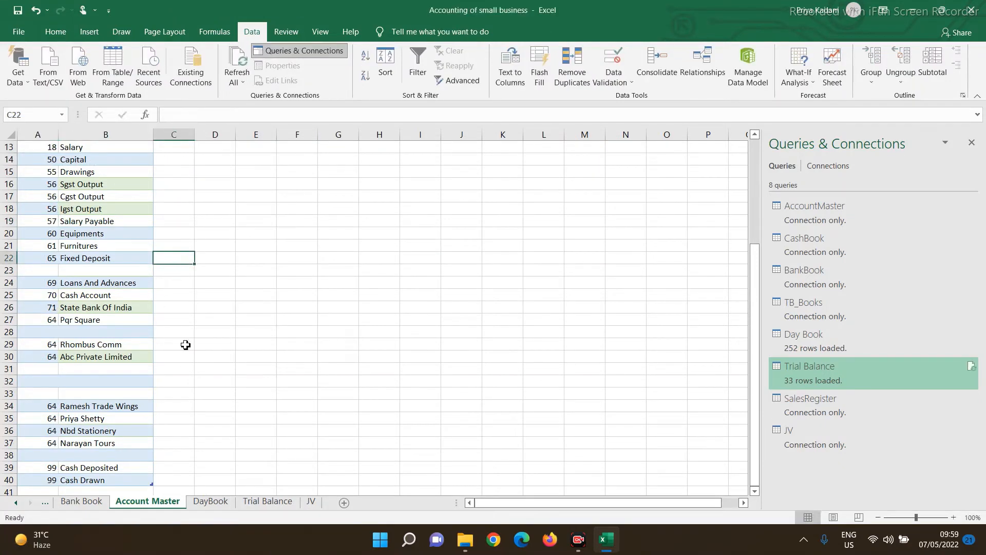
- Refresh the Trial Balance query and review the updated list of account heads
left_click(256, 502)
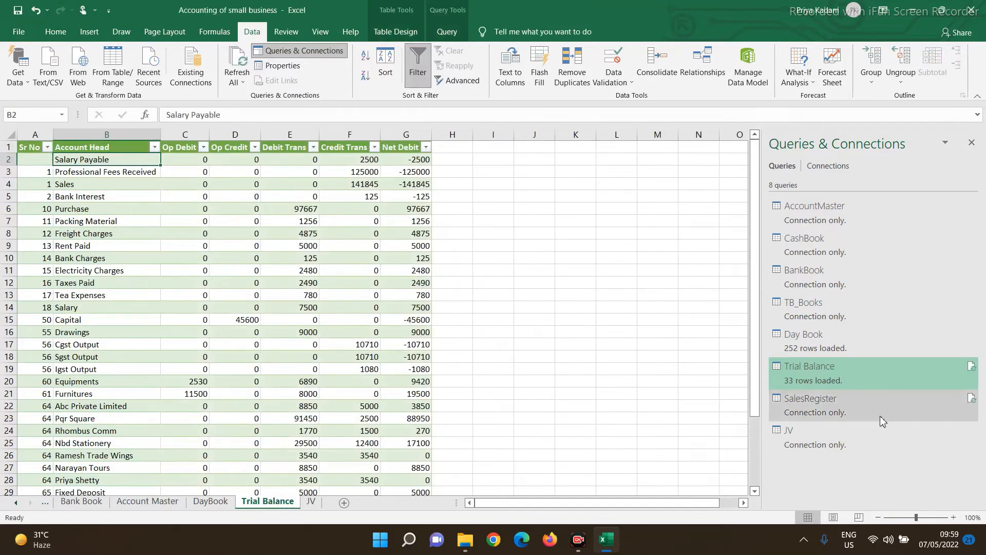
mouse_move(908, 375)
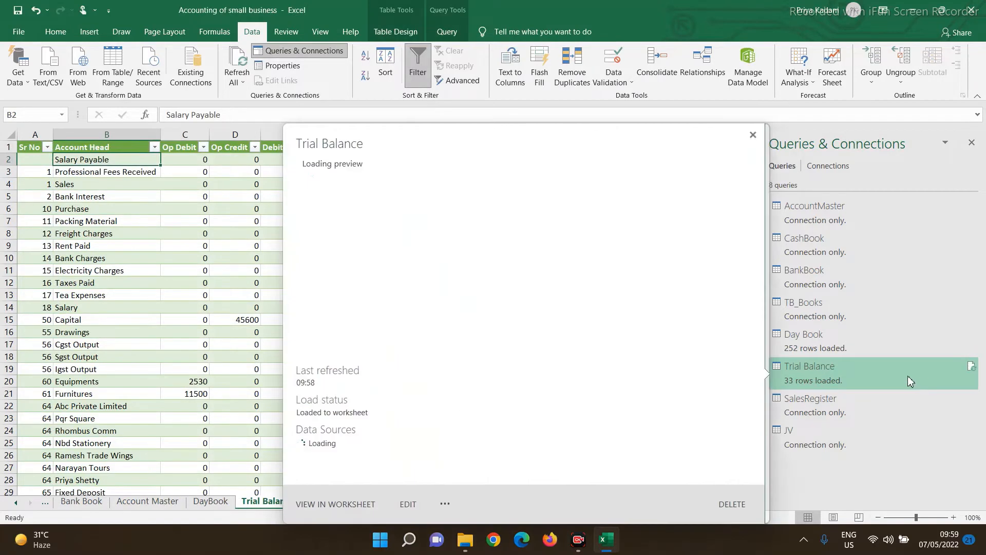
left_click(972, 365)
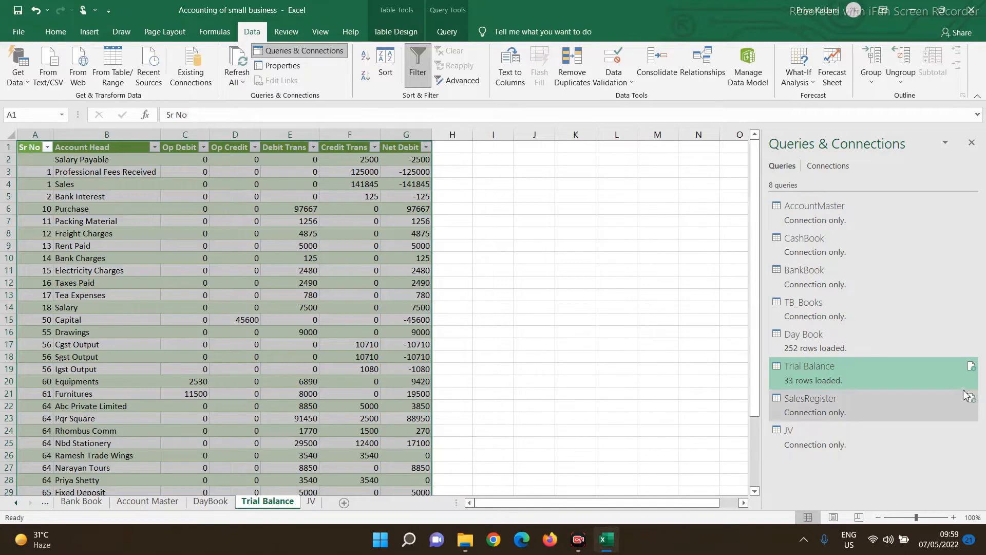
left_click(971, 368)
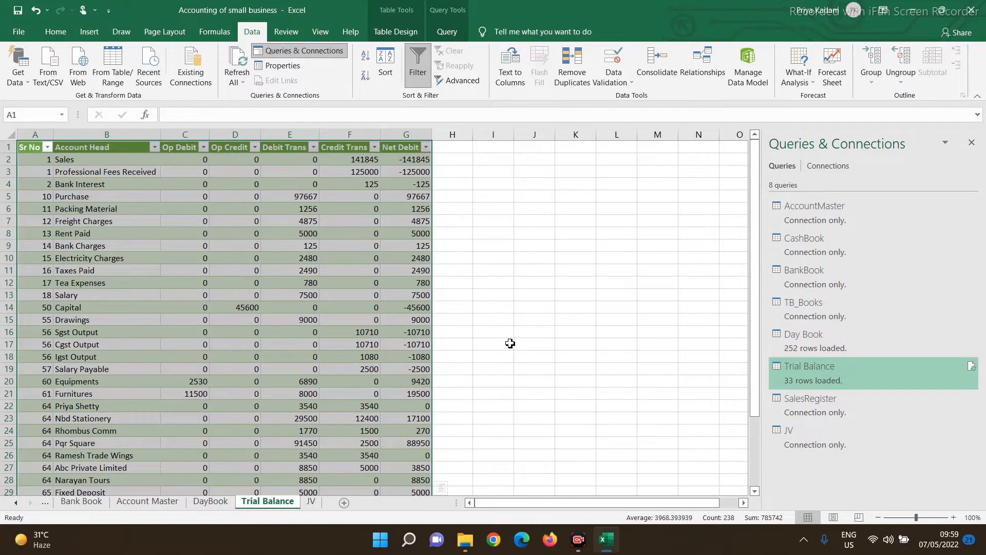
scroll(256, 360, "down", 5)
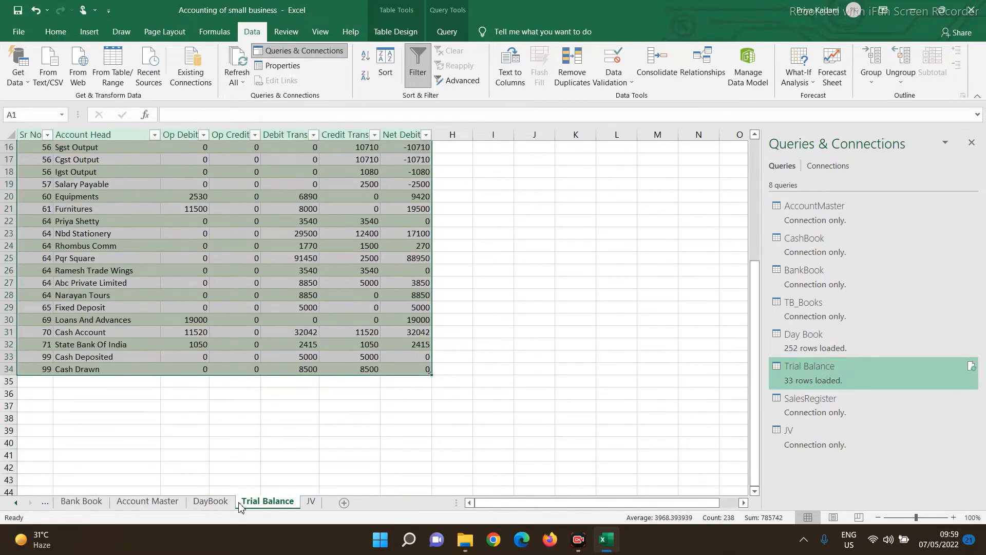
- Add two new JV-type rows below the salary voucher on the JV sheet by copying the existing Type entries
left_click(311, 502)
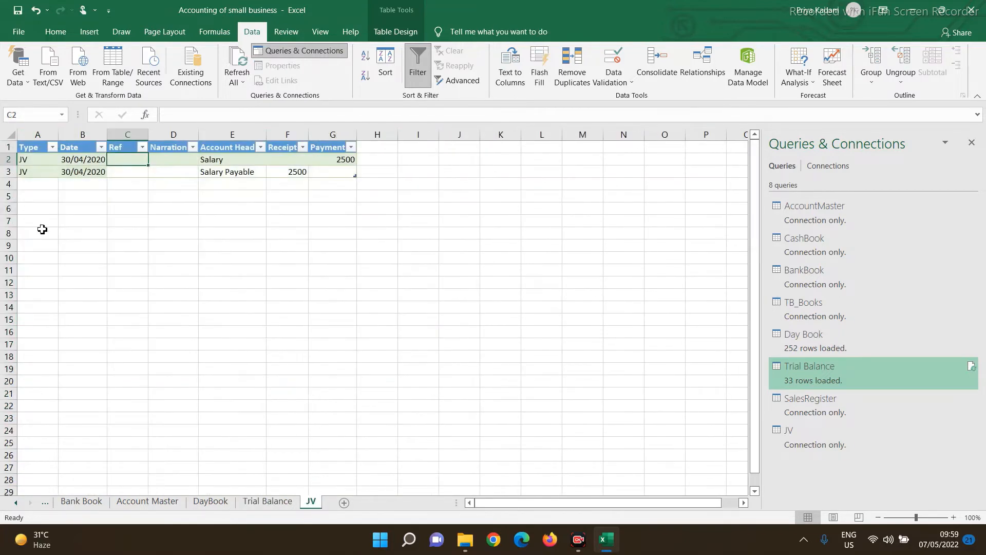
left_click(31, 184)
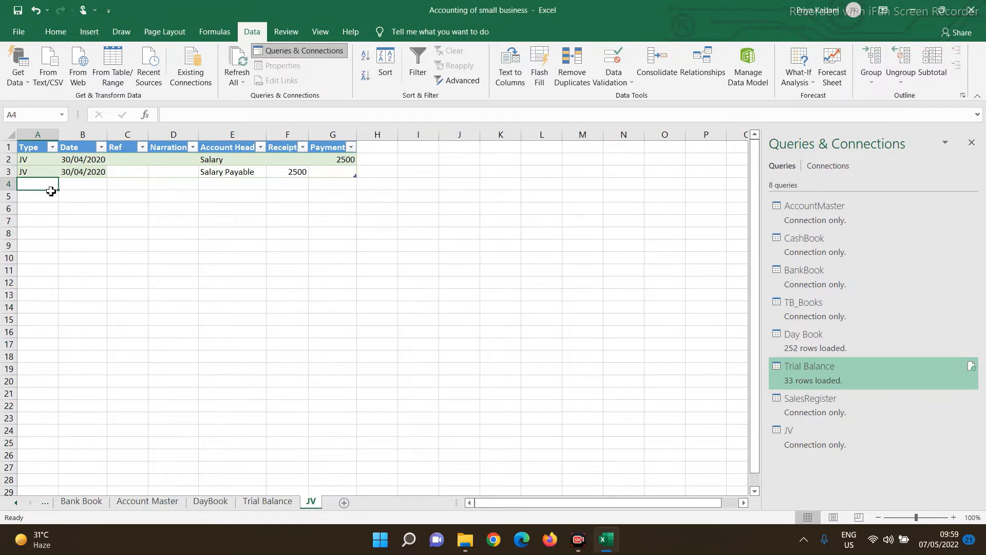
key("Up")
key("shift+Up")
key("ctrl+c")
key("Down")
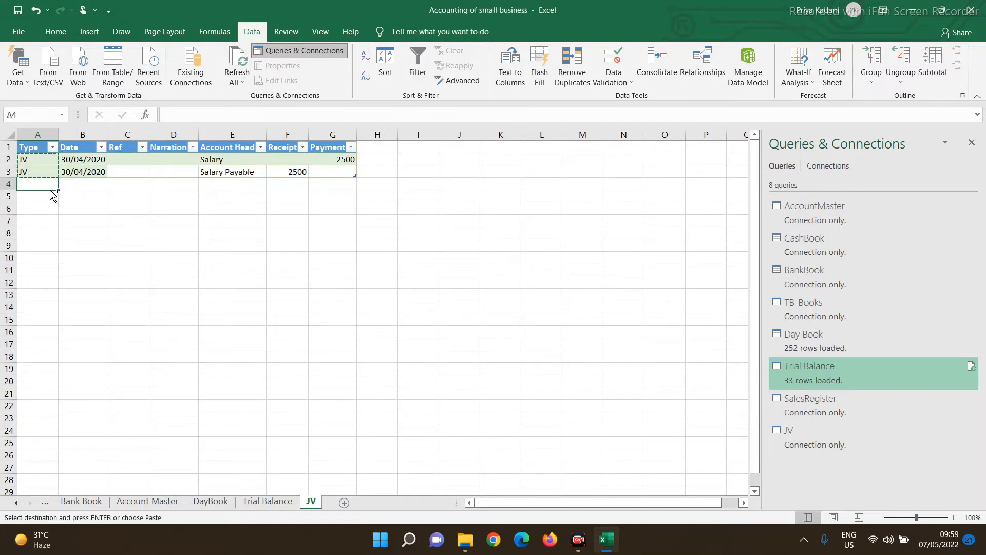
key("ctrl+v")
- Fill the date 30/04/2020 down into the two new journal voucher rows
key("Right")
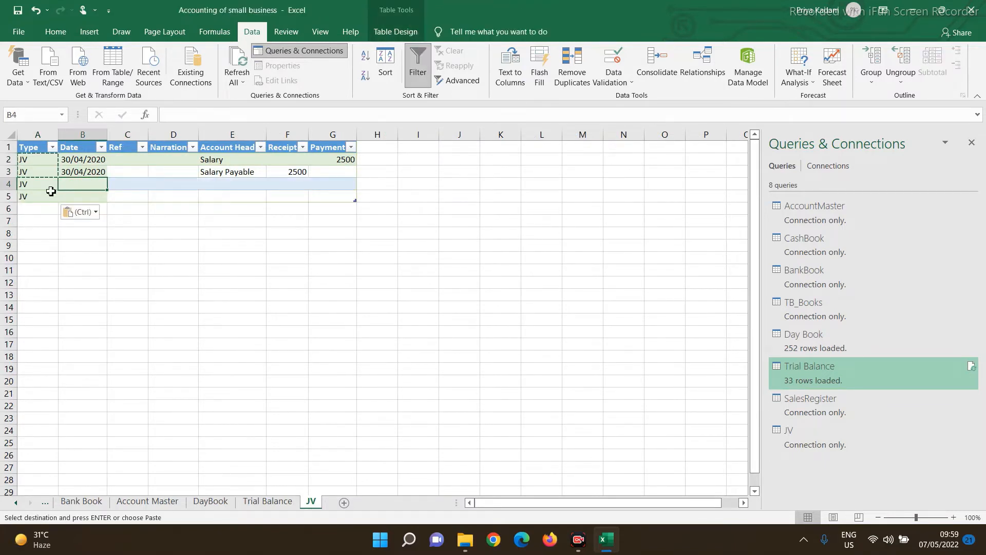
key("ctrl")
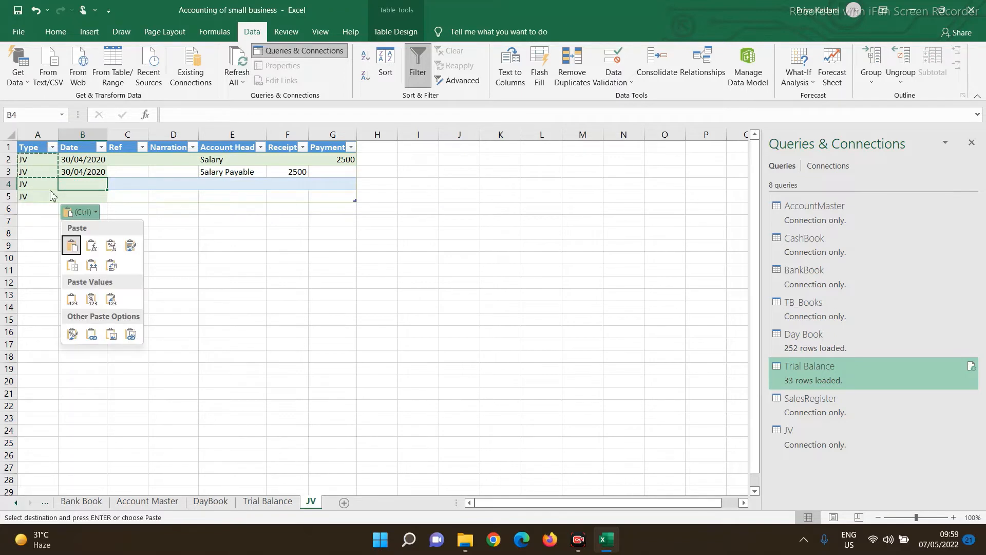
key("Escape")
key("Escape")
key("ctrl+d")
key("Down")
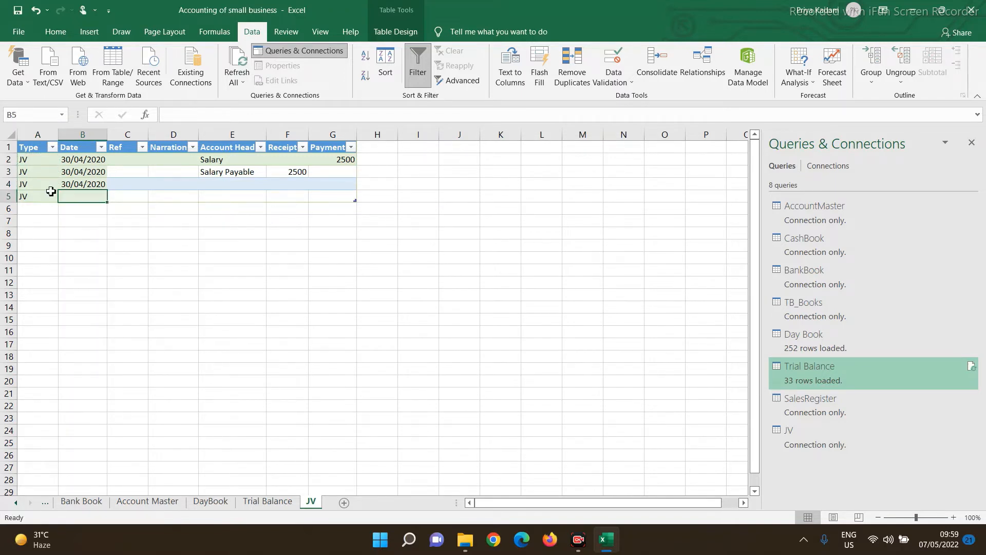
key("ctrl+d")
- Enter Audit Fees and Audit Fees Payable as the account heads of the two new journal voucher rows
key("Up")
key("Right")
key("Right")
key("Right")
type("A")
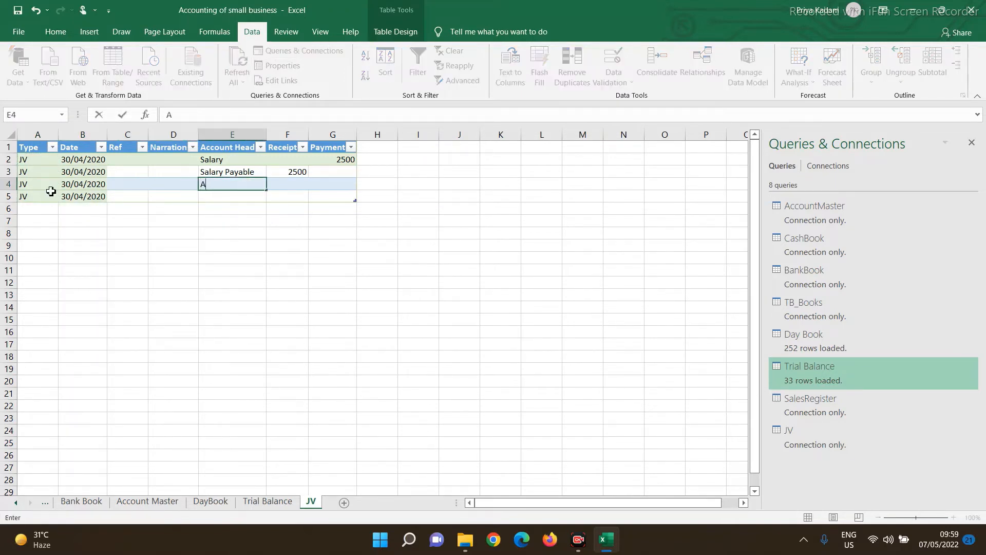
type("udit Fees")
key("Return")
type("Audit Fees")
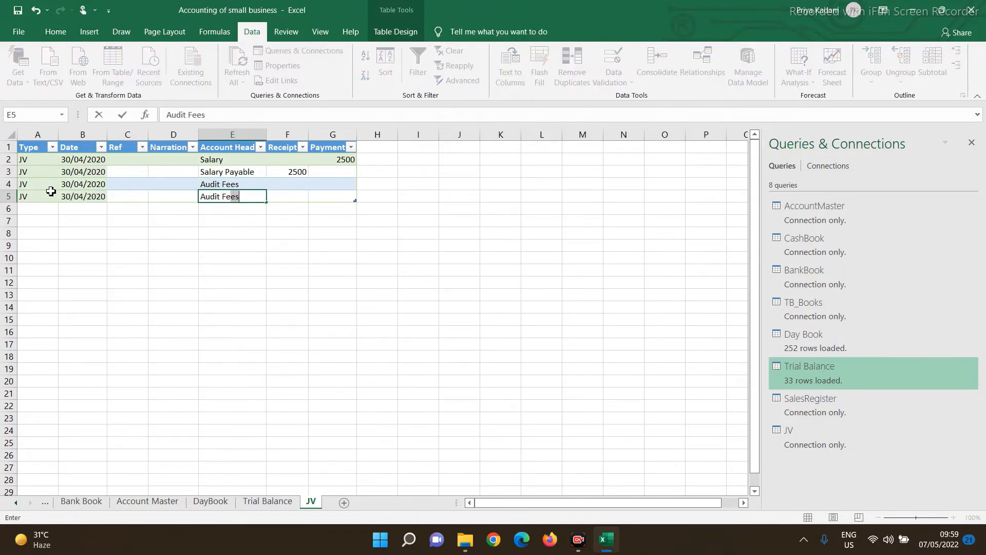
type(" Payable")
- Enter a payment of 5000 for Audit Fees and a receipt of 5000 for Audit Fees Payable
key("Up")
key("Right")
key("Right")
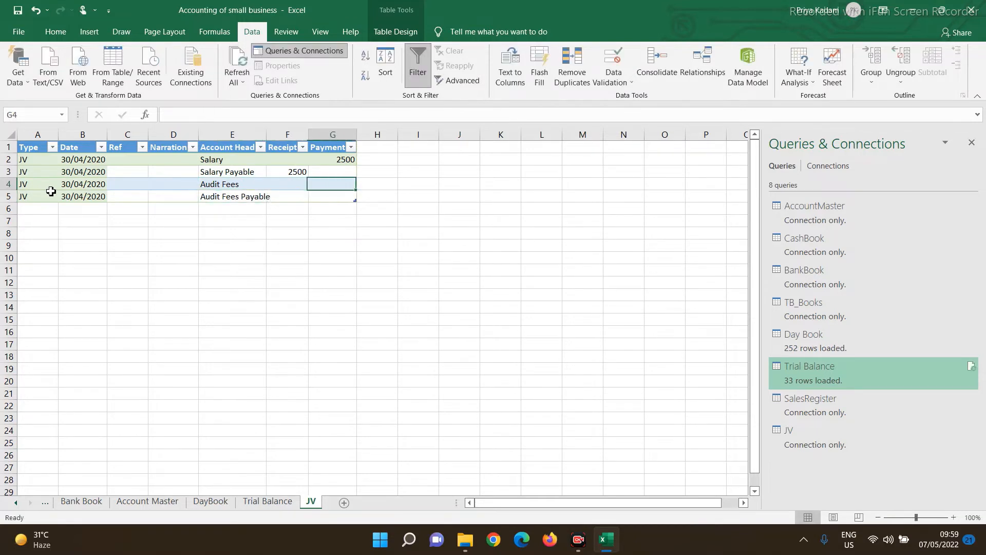
type("5000")
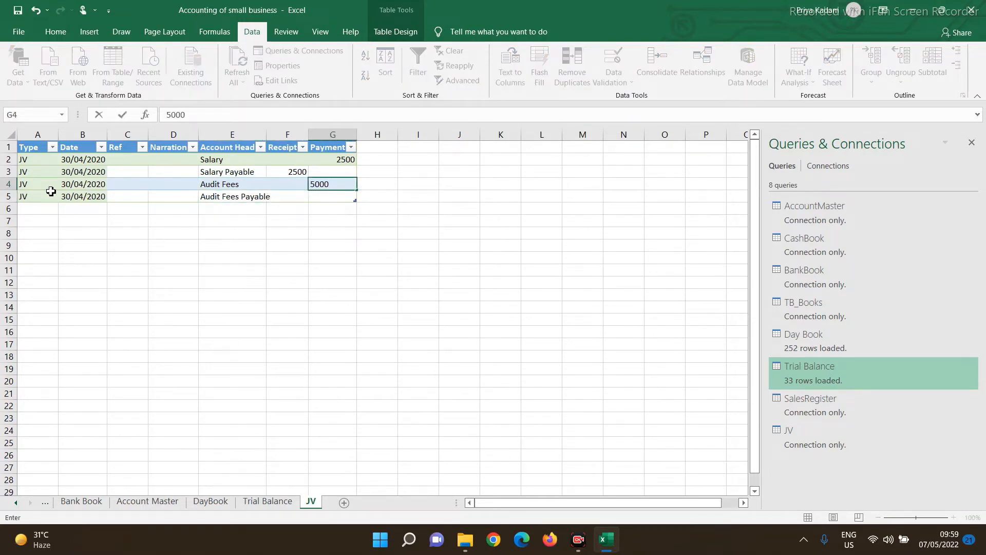
key("Left")
key("Down")
type("5000")
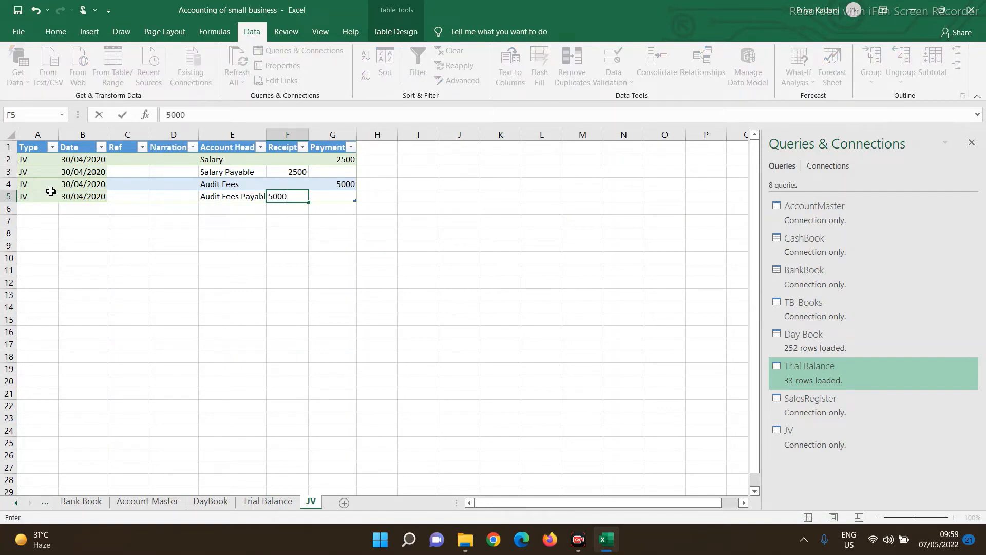
key("Return")
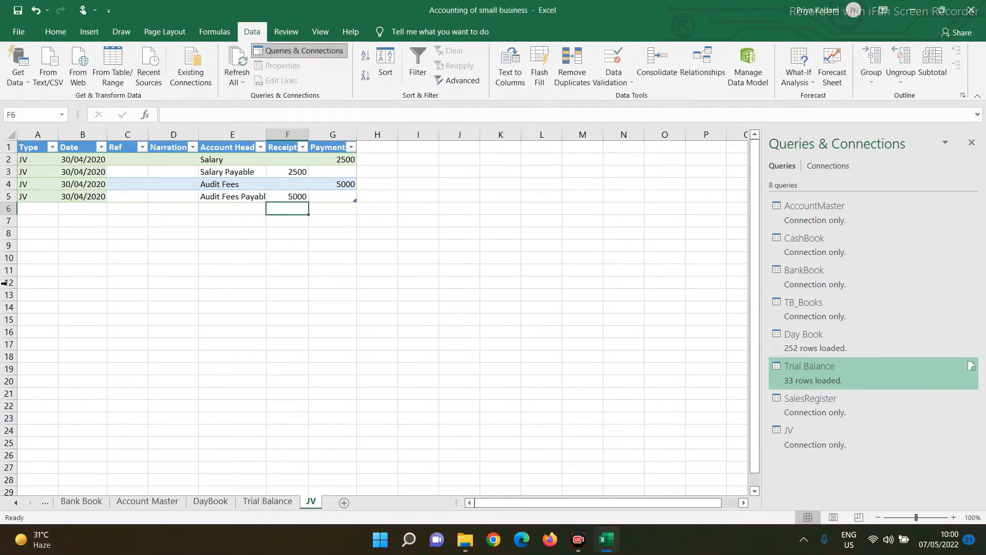
- Return to the Trial Balance sheet and refresh all the workbook's queries
left_click(268, 502)
scroll(86, 185, "up", 5)
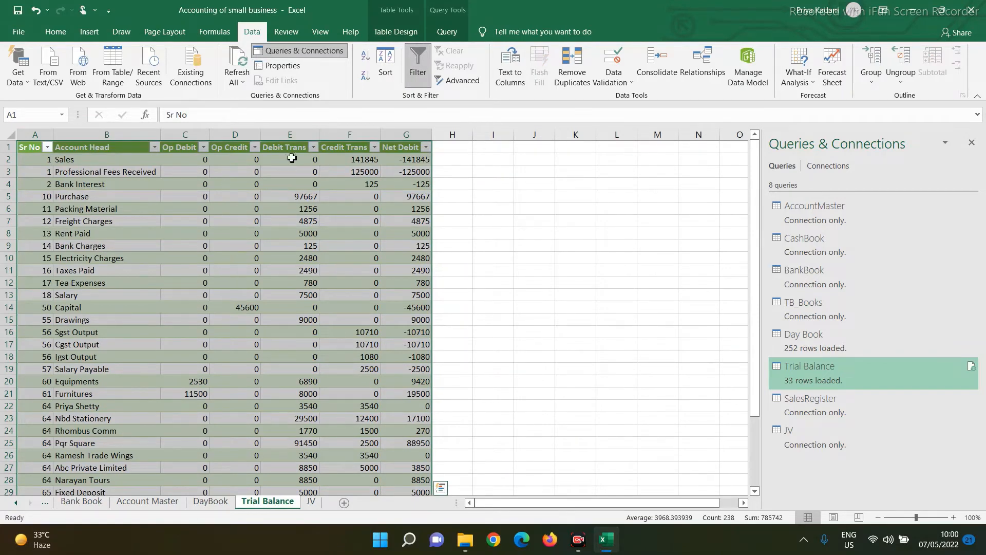
left_click(237, 82)
left_click(251, 97)
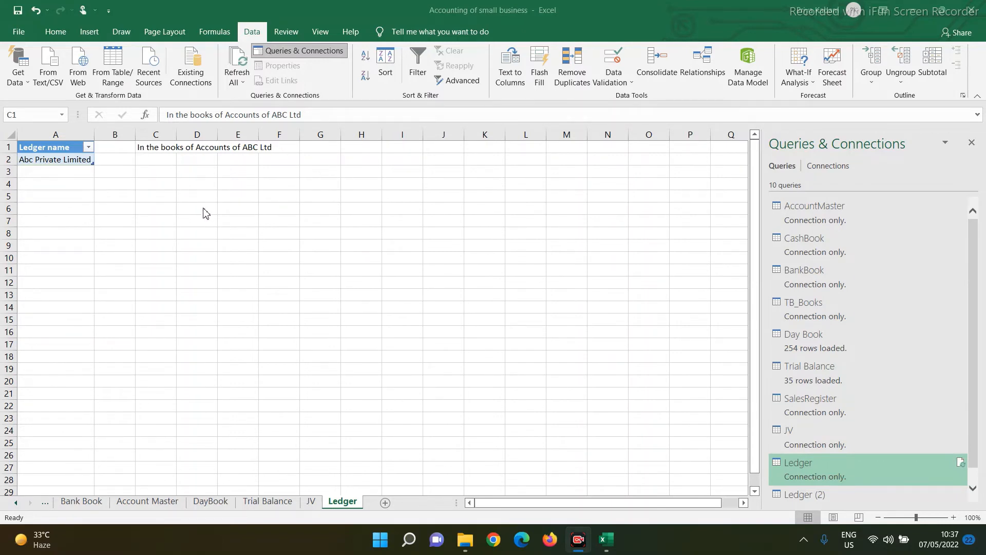
- Enter the formula ="Ledger Accountn :" &Ledger[@[Ledger name]] in cell C2 of the Ledger sheet, below the books-of-accounts heading
left_click(156, 148)
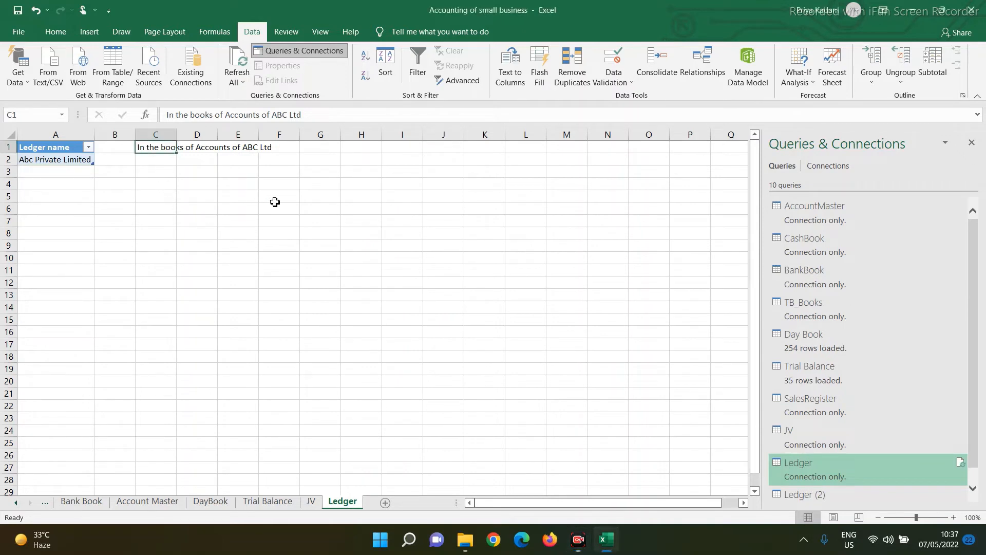
key("Return")
type("=")
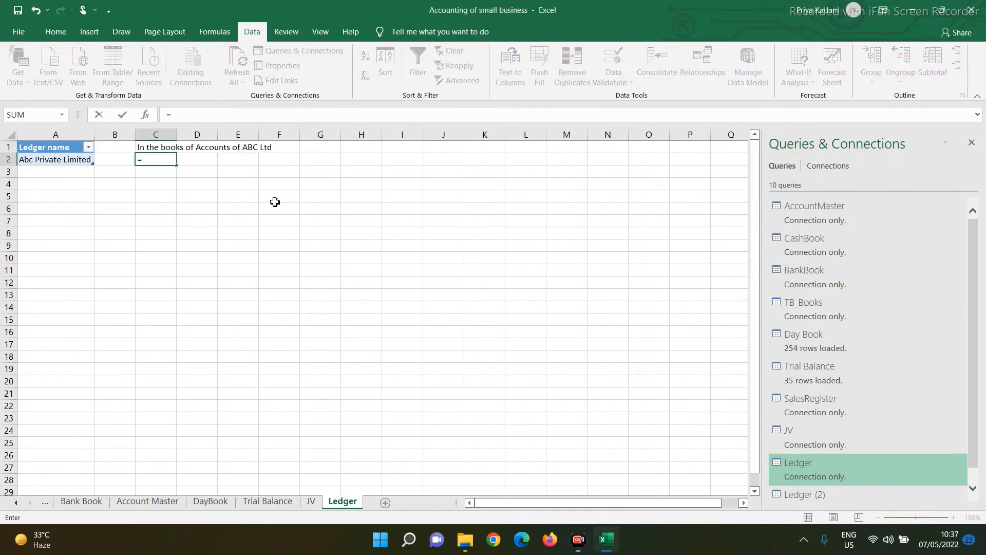
type("\"Ledger Accountn :")
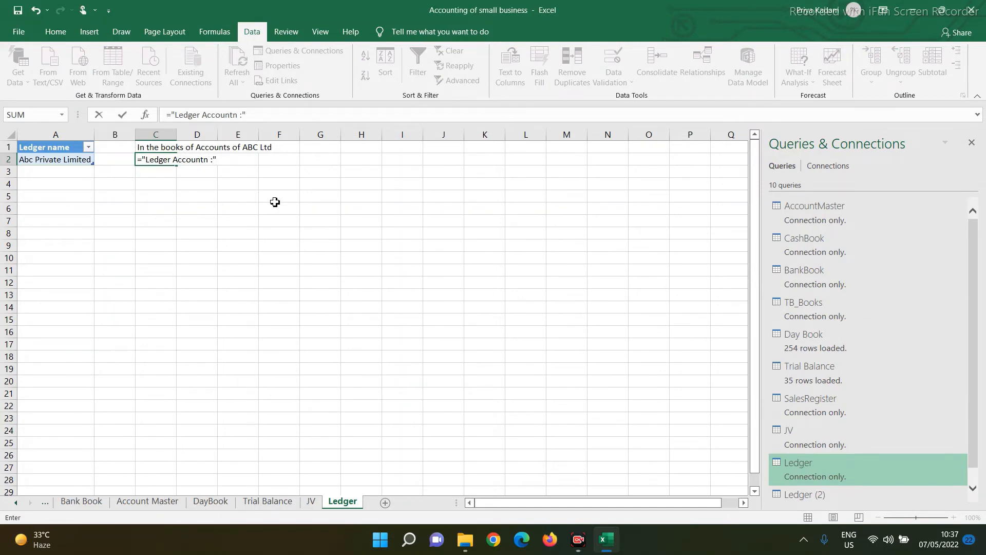
type("\" &")
left_click(43, 159)
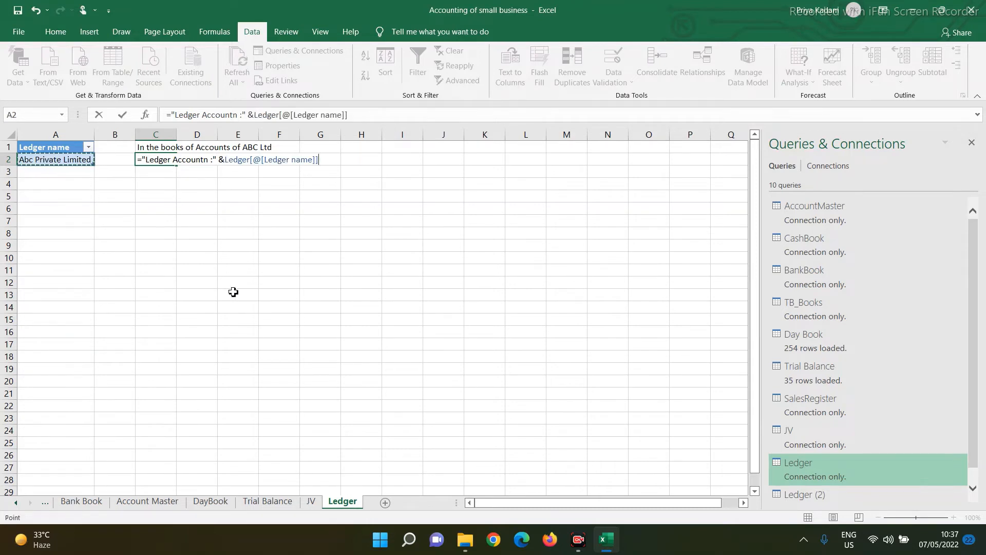
key("Return")
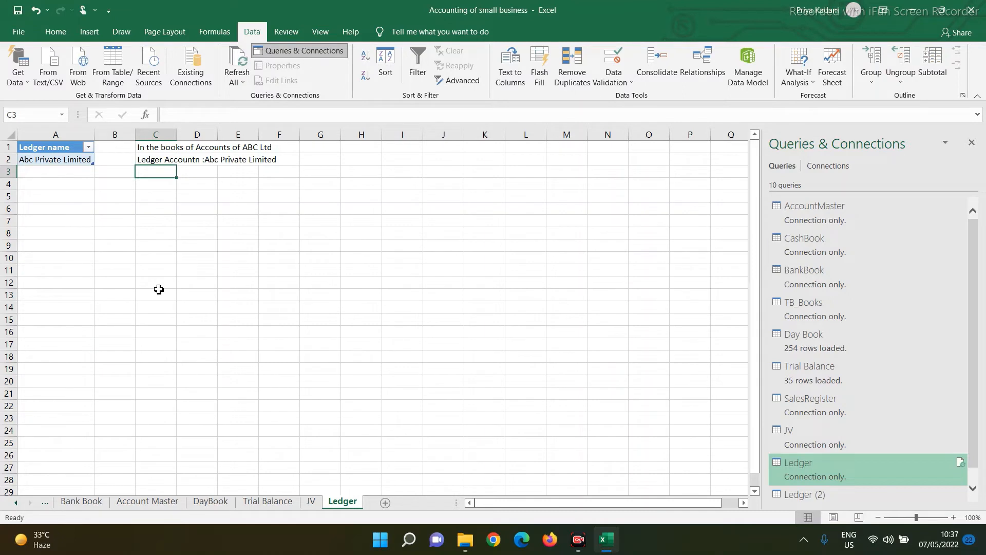
left_click(153, 184)
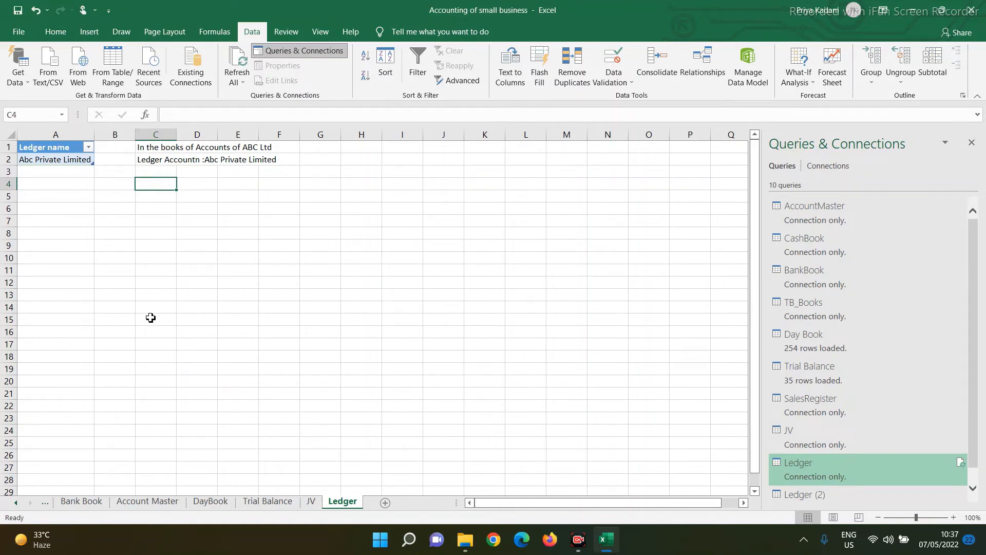
left_click(44, 146)
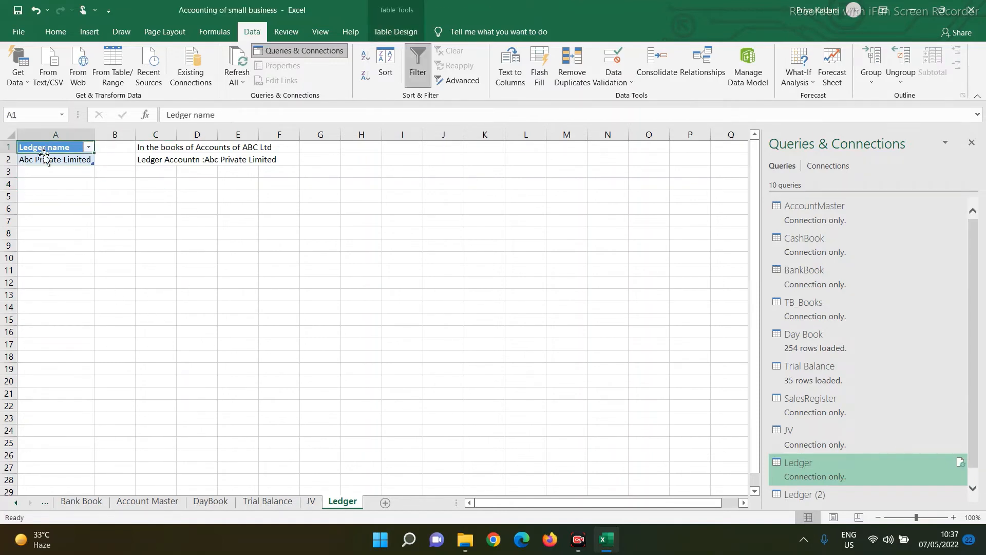
left_click(44, 161)
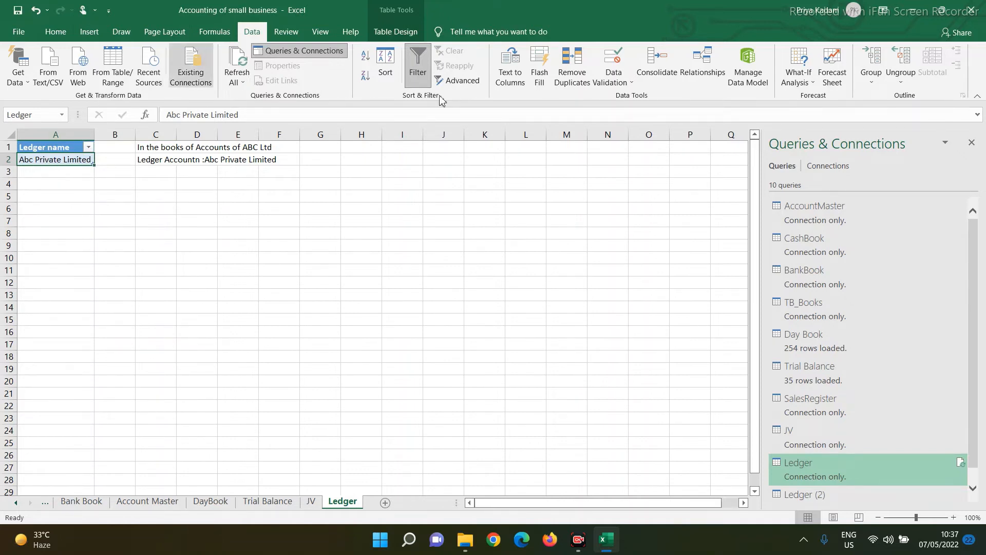
- Create a new query that references the Ledger query
mouse_move(823, 471)
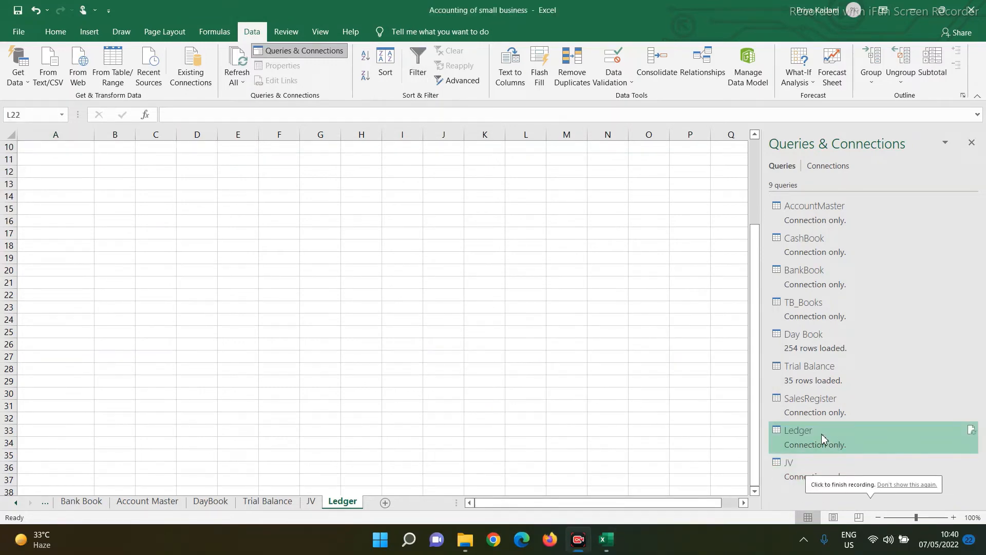
right_click(821, 433)
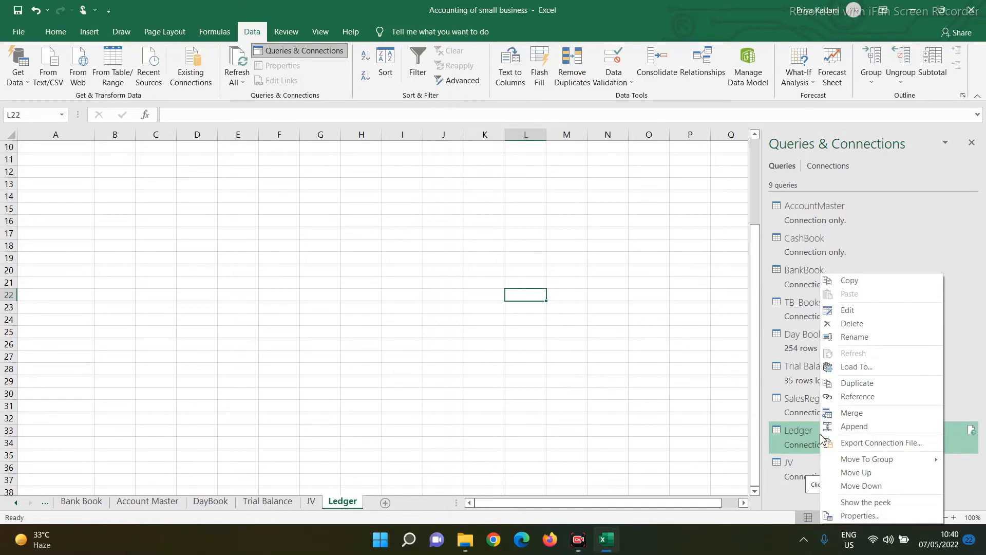
left_click(850, 398)
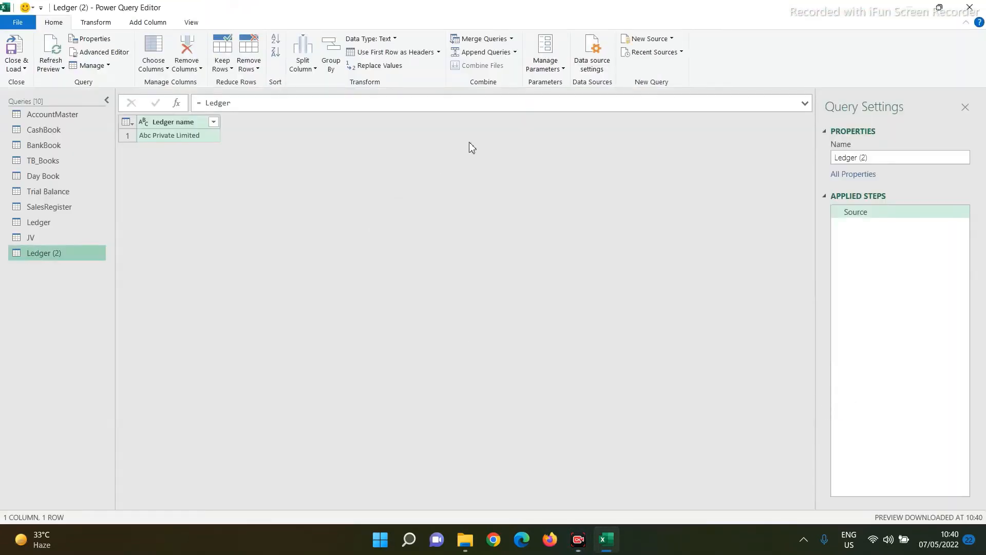
- Merge the new query with Day Book, matching Ledger name to Account Head with an Inner (only matching rows) join
left_click(486, 45)
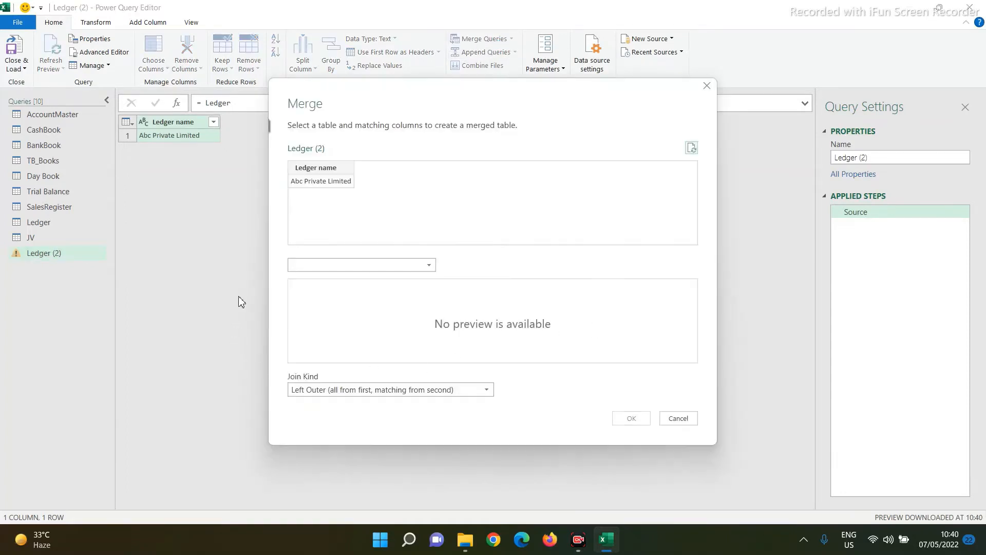
left_click(302, 265)
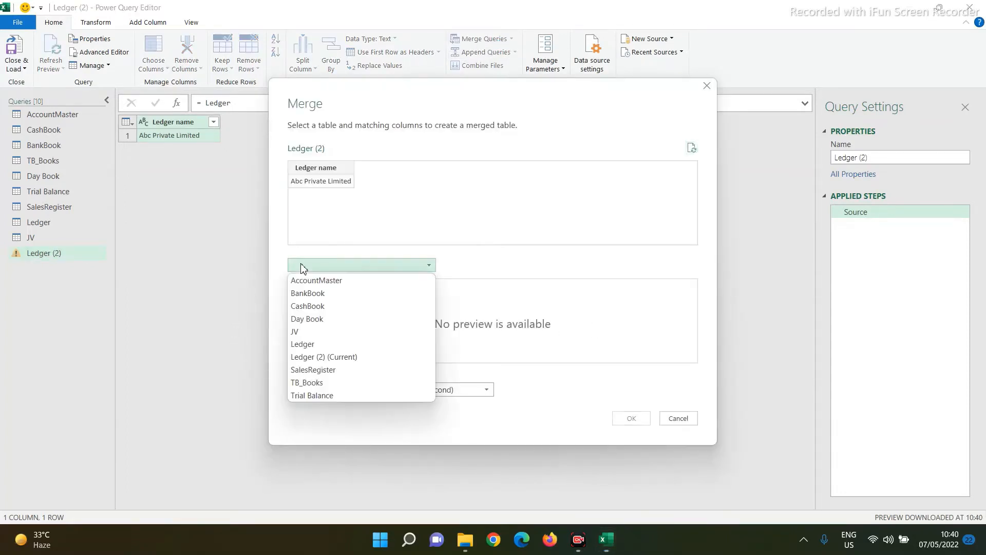
left_click(307, 318)
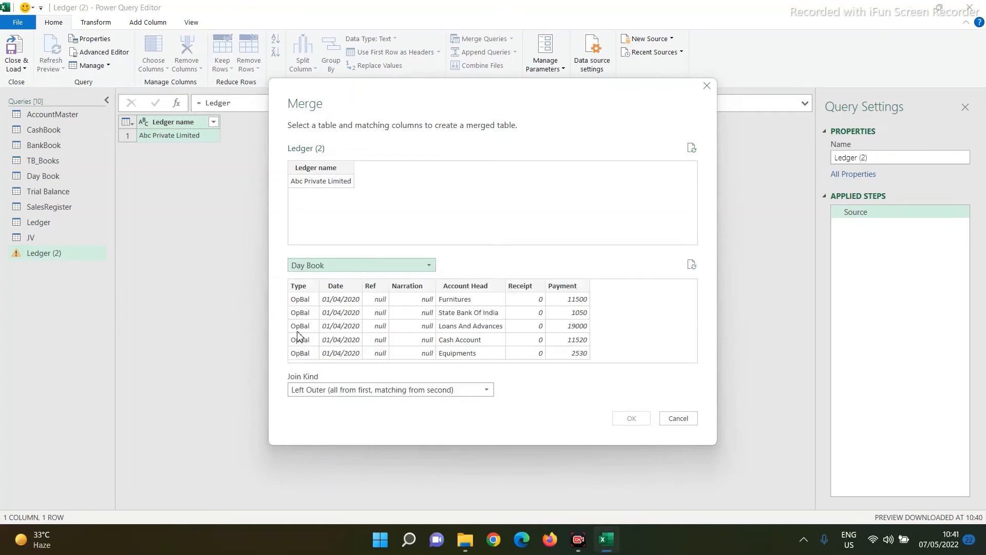
left_click(320, 170)
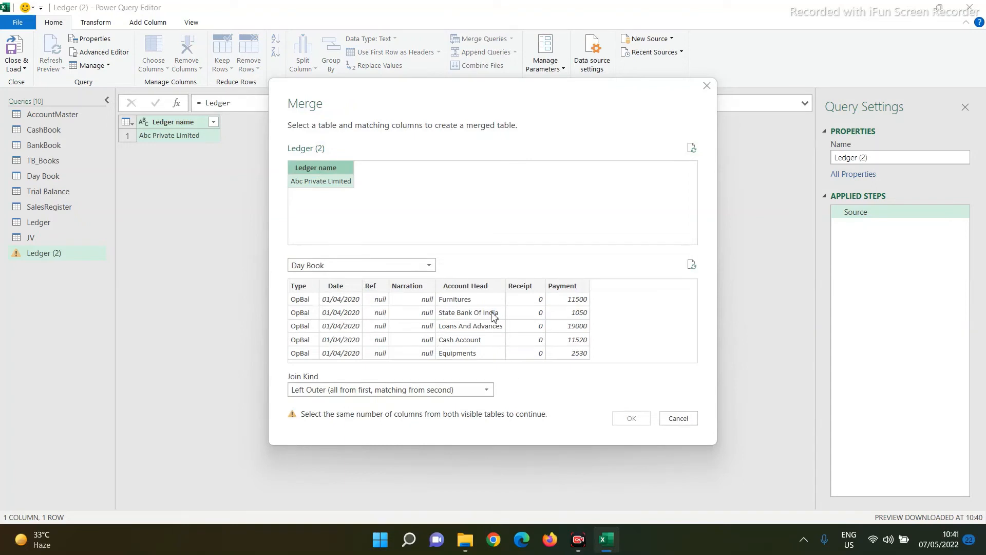
left_click(485, 287)
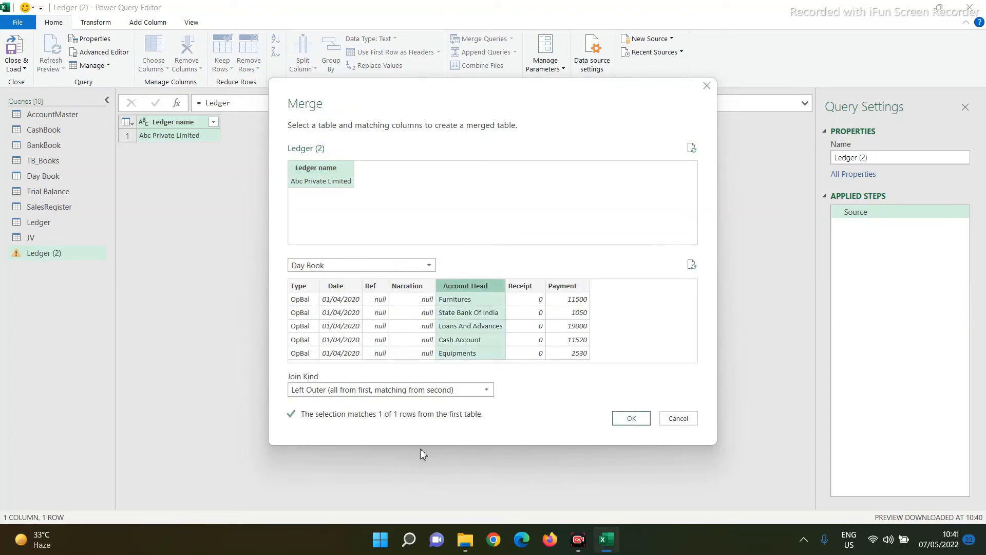
left_click(357, 390)
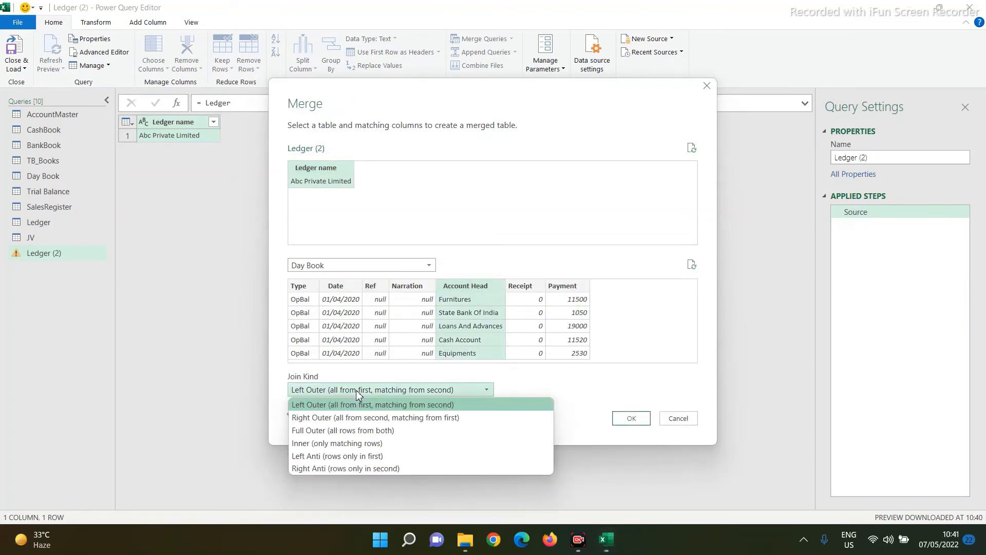
left_click(354, 445)
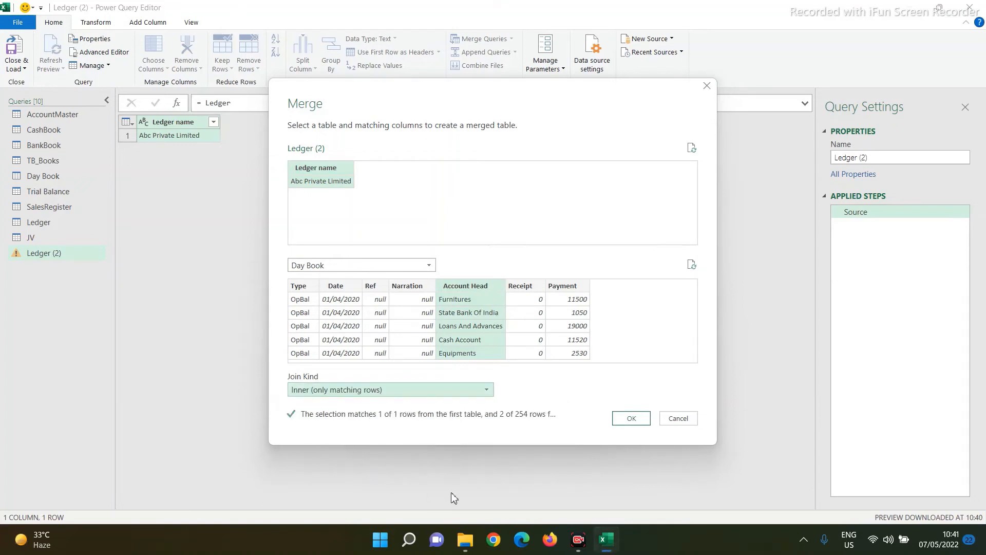
left_click(631, 419)
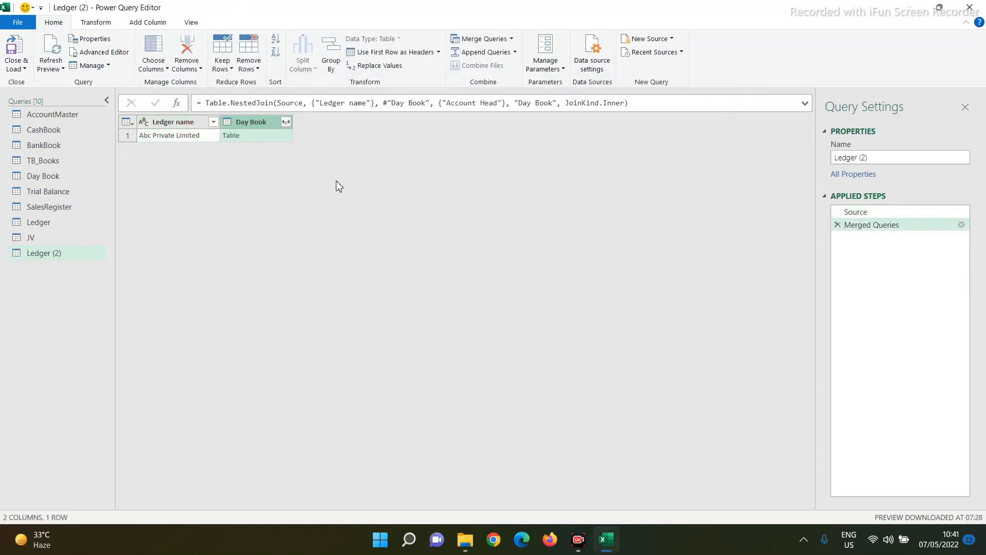
- Expand all columns of the merged Day Book table without using the original column name as prefix
left_click(287, 122)
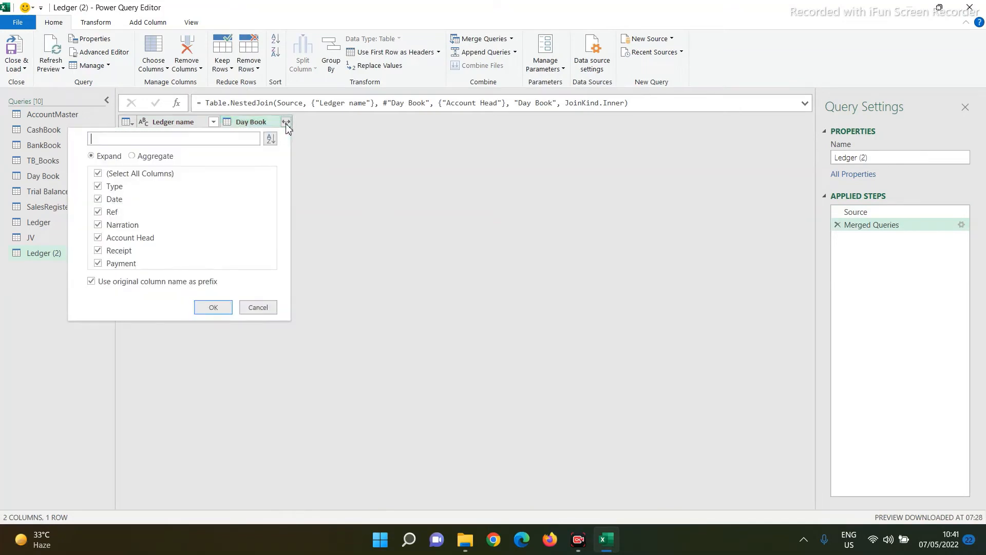
left_click(91, 284)
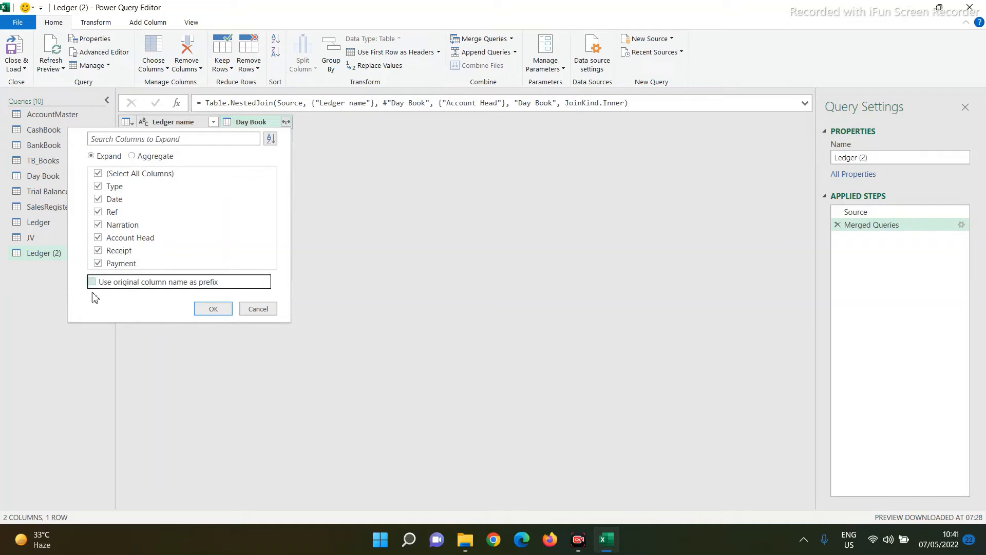
left_click(213, 310)
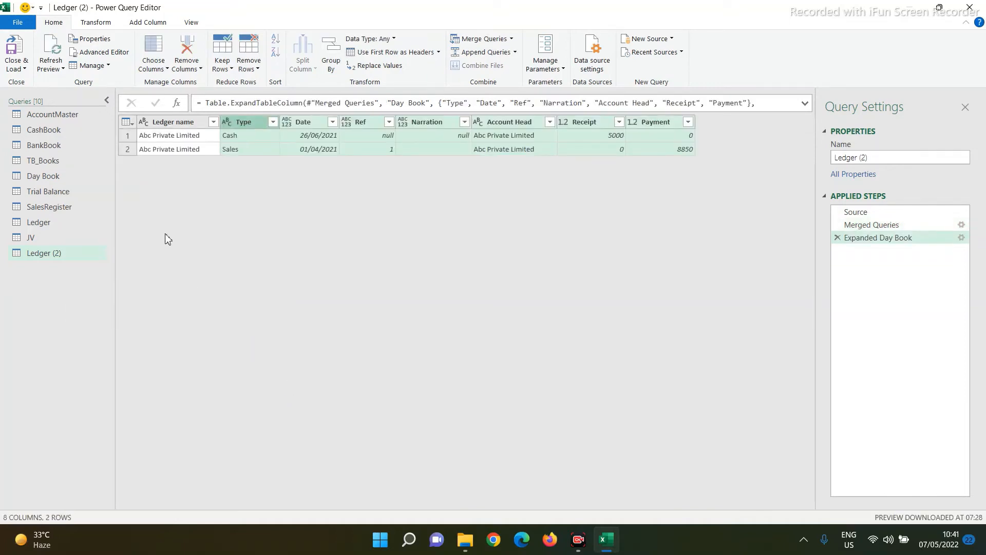
- Remove the Ledger name and Account Head columns from the merged query
left_click(171, 123)
right_click(171, 124)
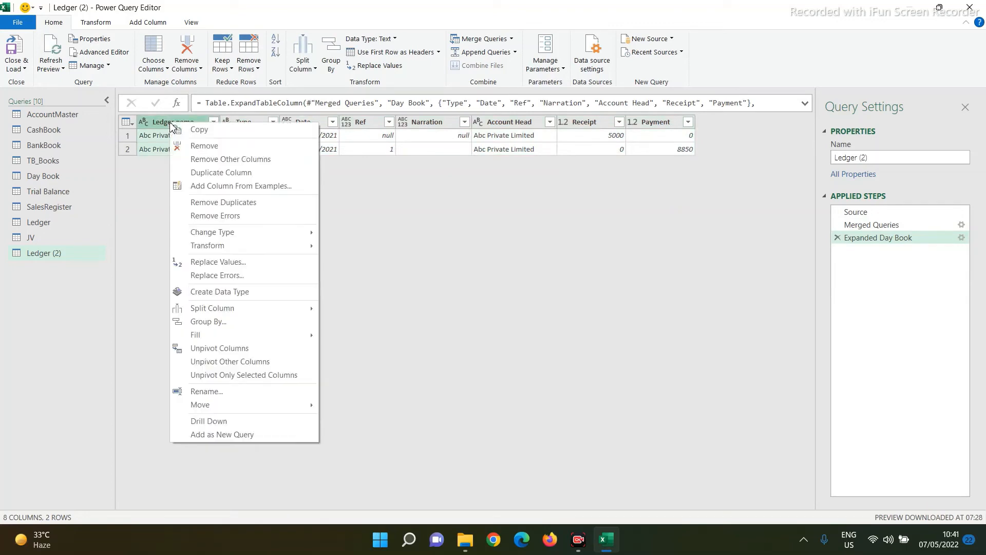
left_click(202, 149)
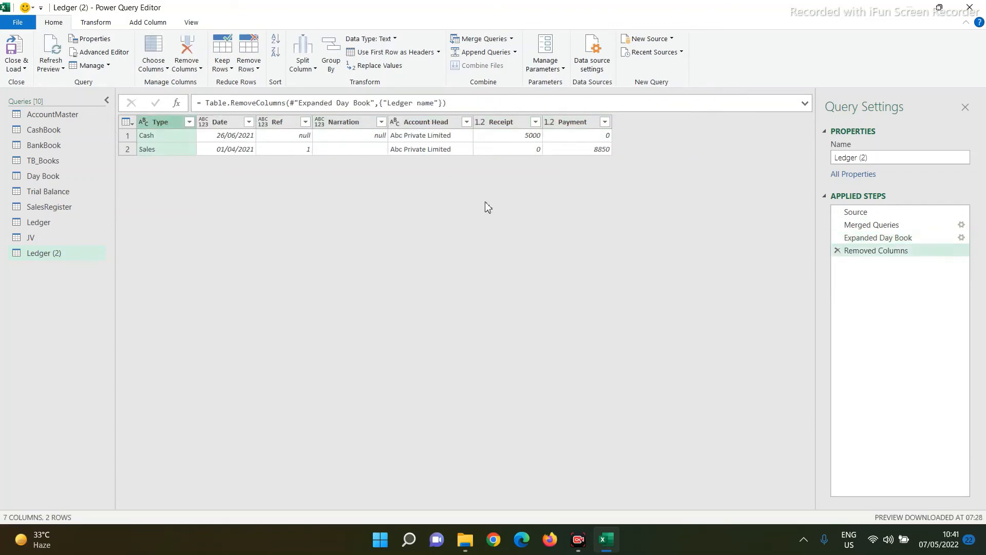
left_click(425, 126)
right_click(425, 126)
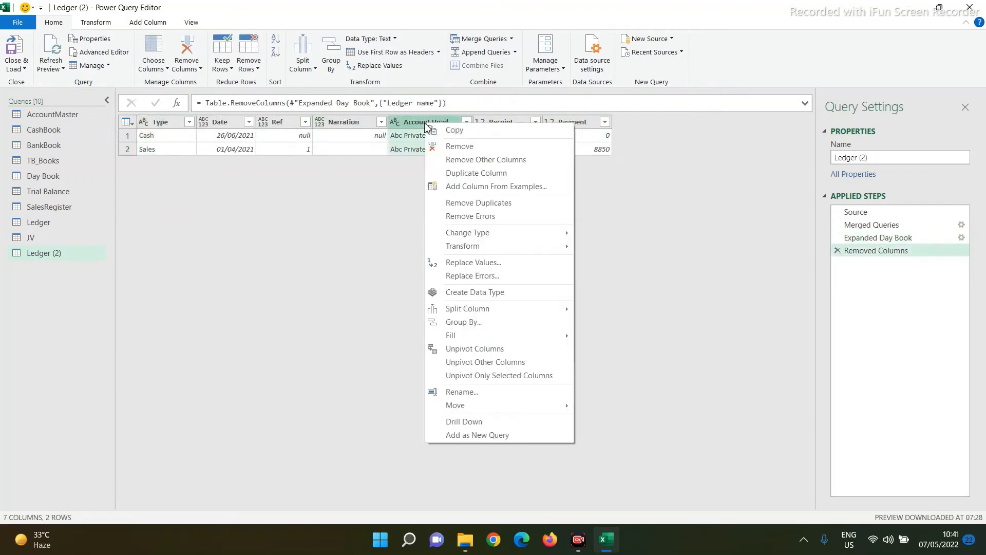
left_click(447, 146)
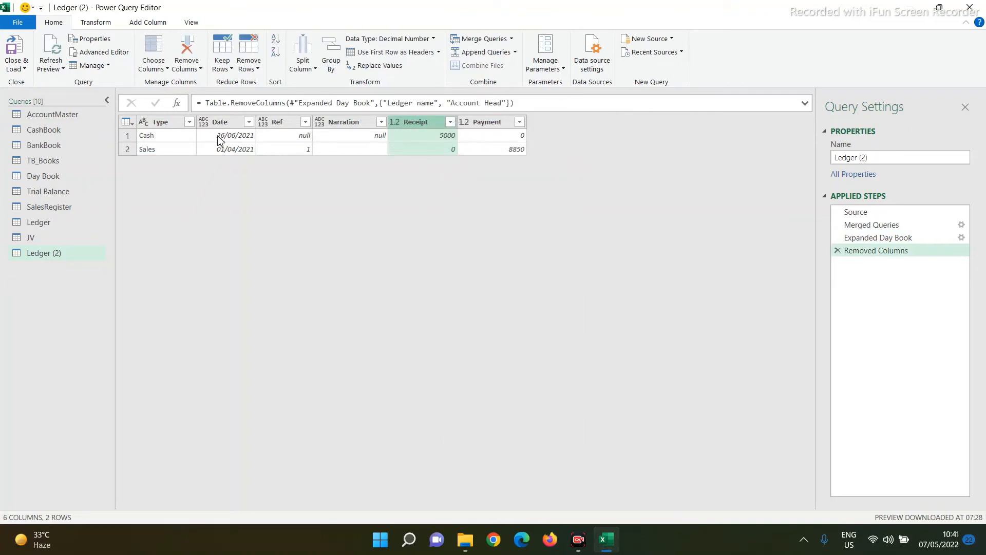
- Change the Date column's data type to Date and move the Payment column ahead of Receipt
left_click(205, 123)
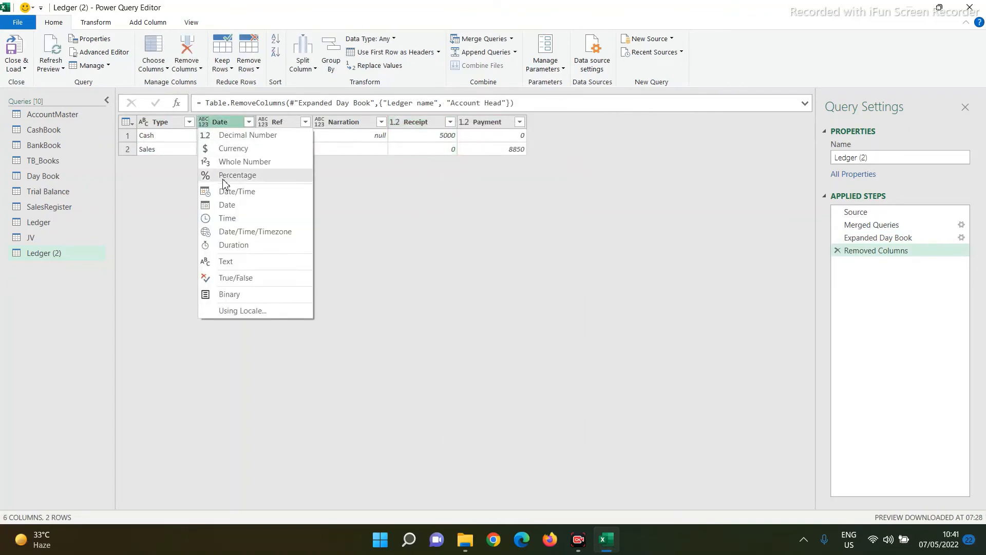
left_click(226, 207)
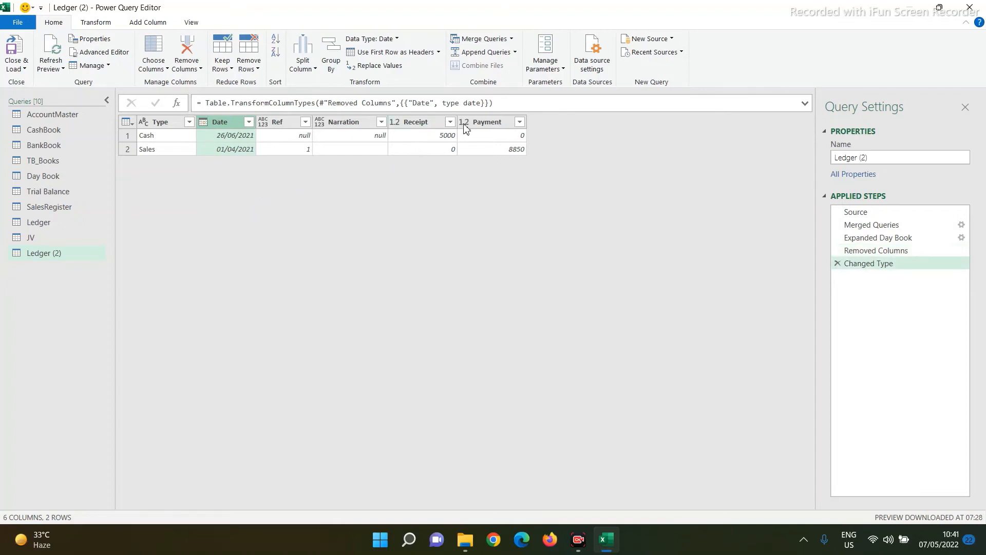
left_click(487, 126)
left_click_drag(487, 126, 414, 127)
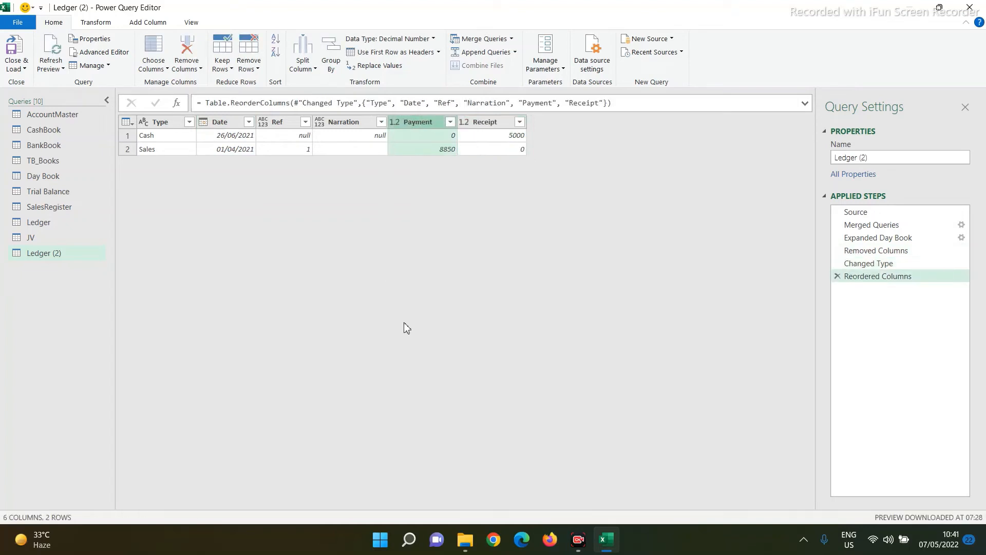
- Rename the Payment column to Debit and the Receipt column to Credit
double_click(414, 121)
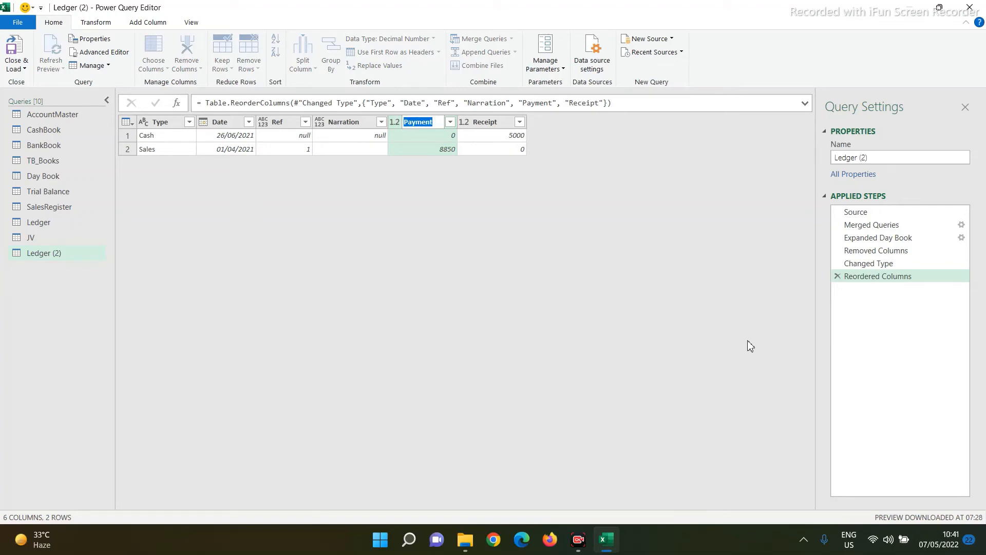
type("Debit")
key("Return")
double_click(479, 125)
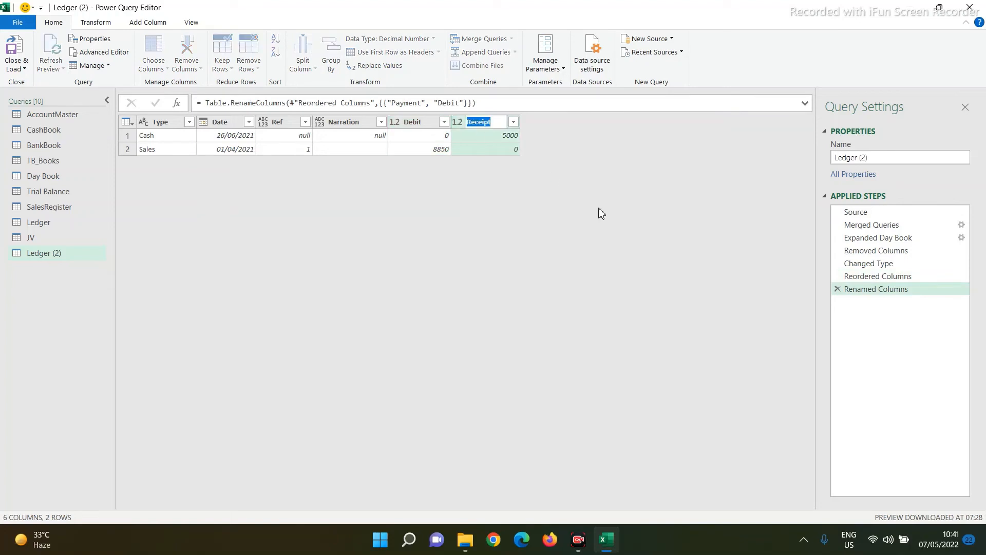
type("Credit")
key("Return")
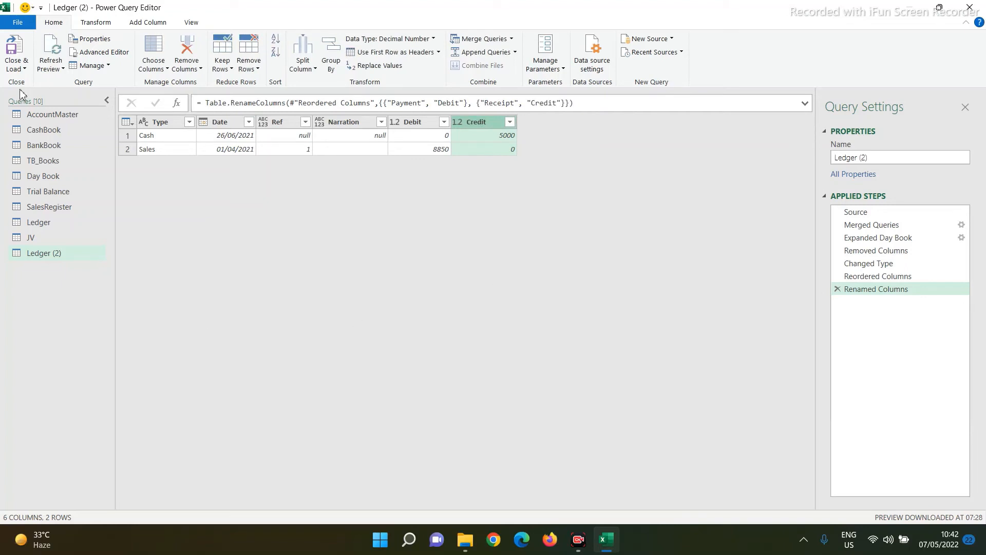
- Close the query editor and load the query as a table into the existing Ledger worksheet at cell C4
left_click(20, 68)
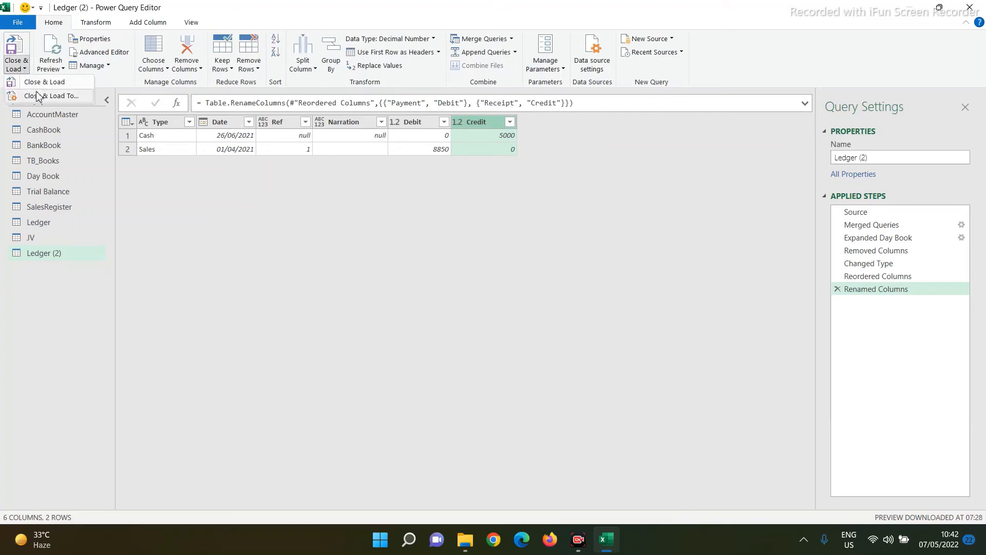
left_click(39, 97)
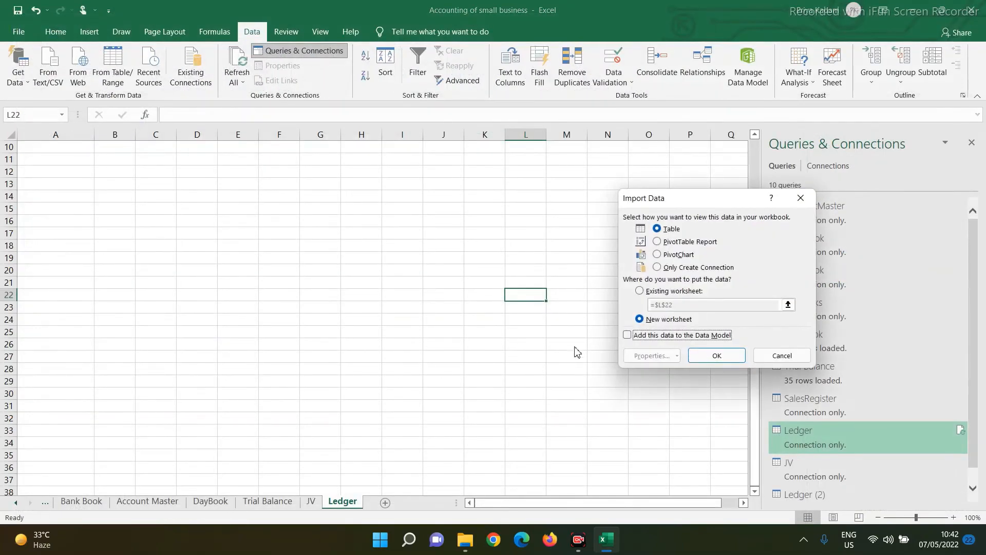
left_click(639, 291)
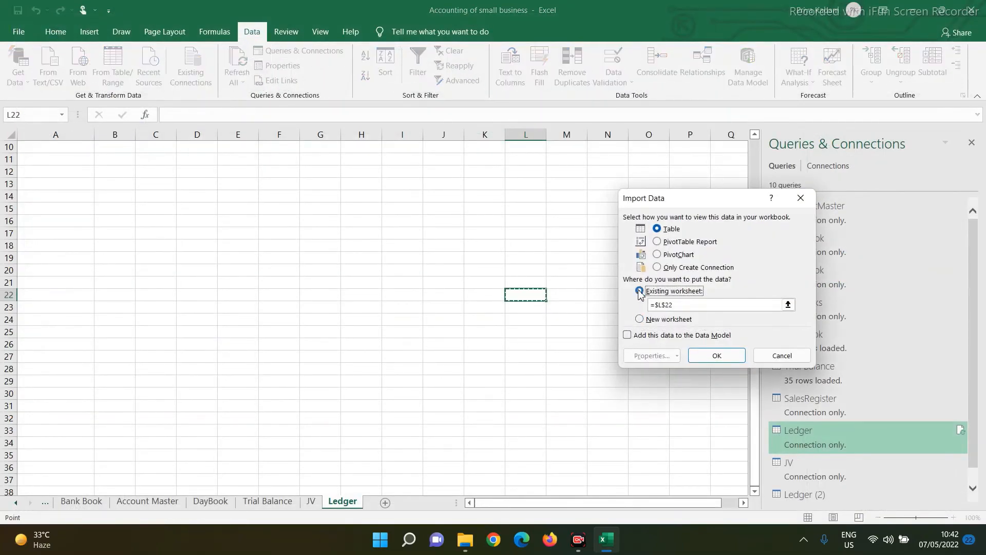
scroll(134, 378, "up", 1)
scroll(133, 378, "up", 3)
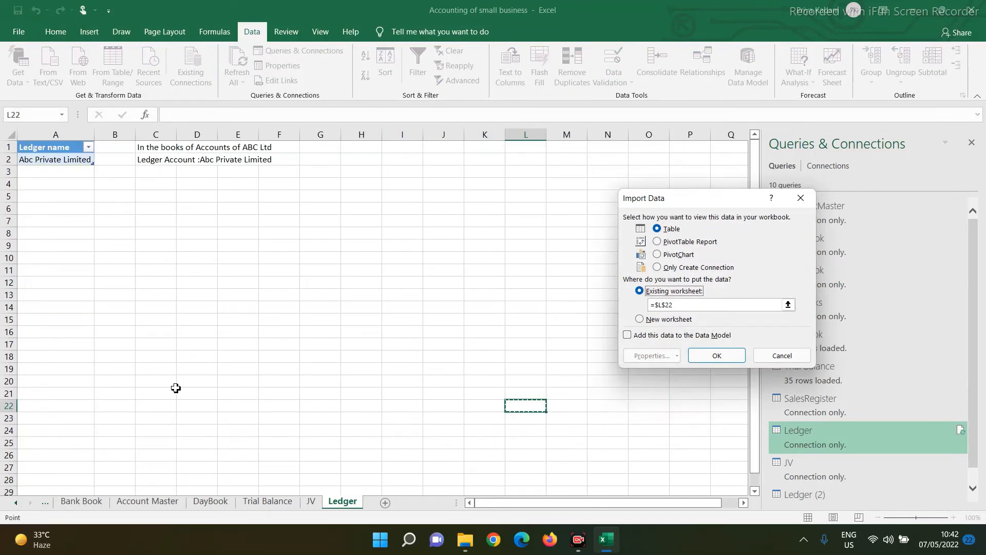
left_click(788, 305)
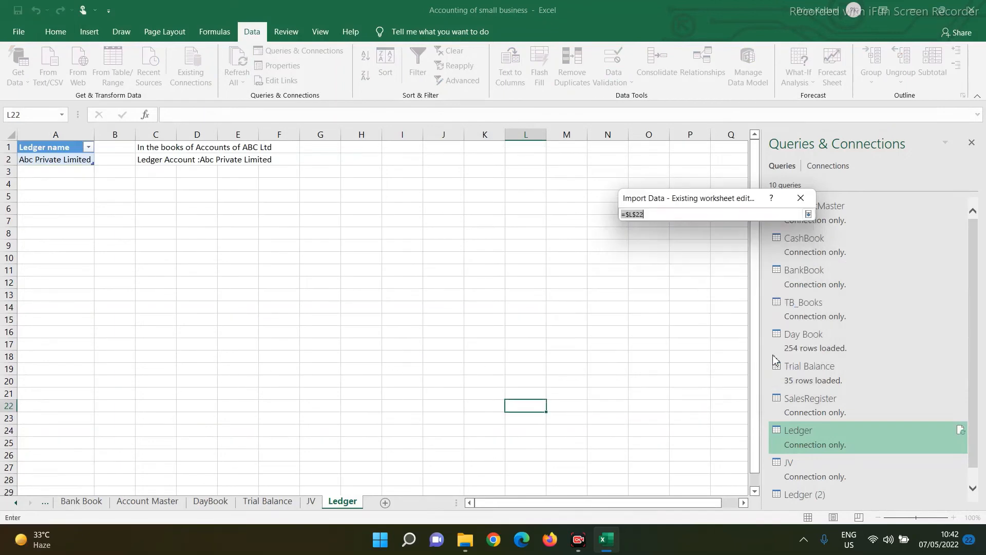
left_click(144, 183)
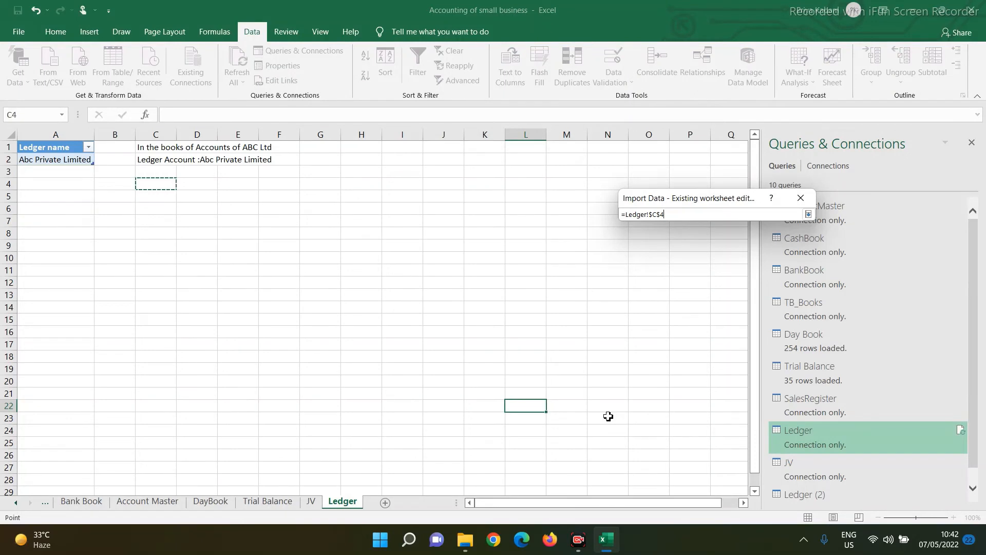
key("Return")
key("Return")
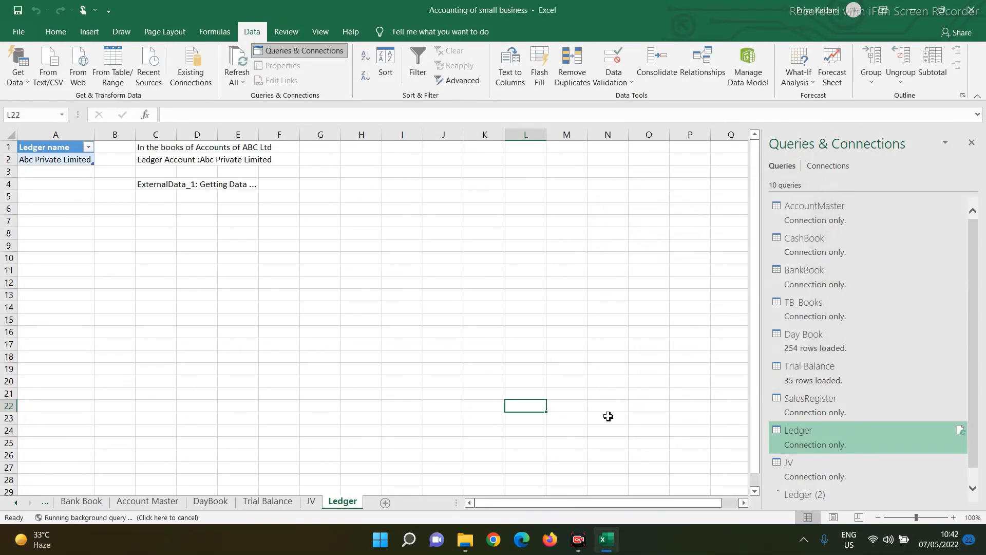
left_click(366, 296)
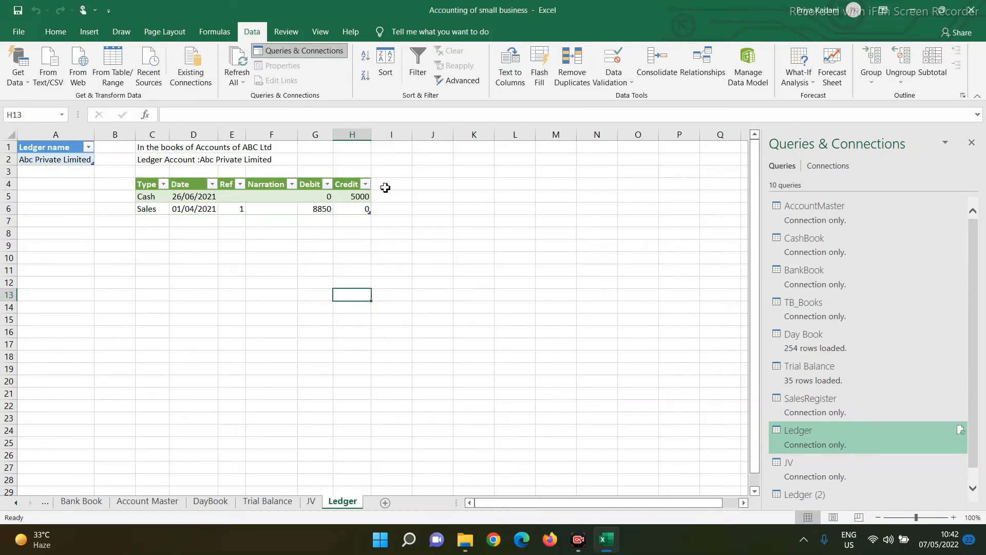
- Add a Net Debit column beside the Credit column of the ledger table, with its header in cell I4
left_click(387, 185)
type("Net Debit")
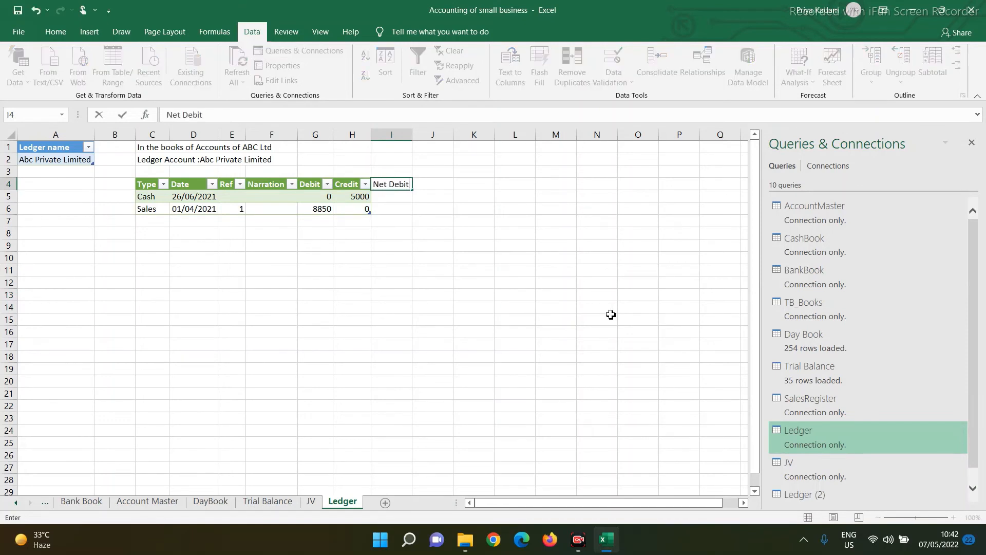
key("Return")
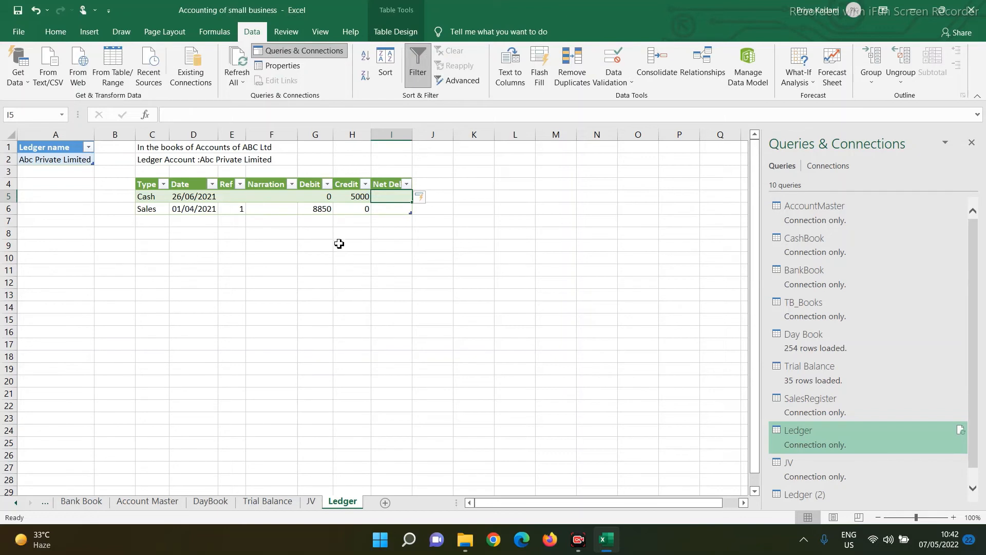
- Total the Debit column with a SUM formula in cell G7, directly below the ledger table
left_click(319, 222)
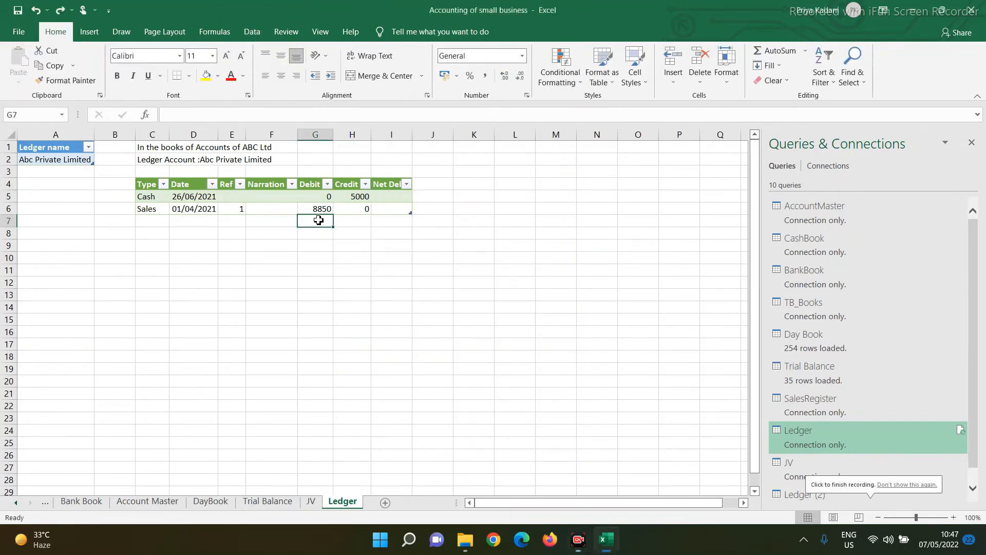
type("=su")
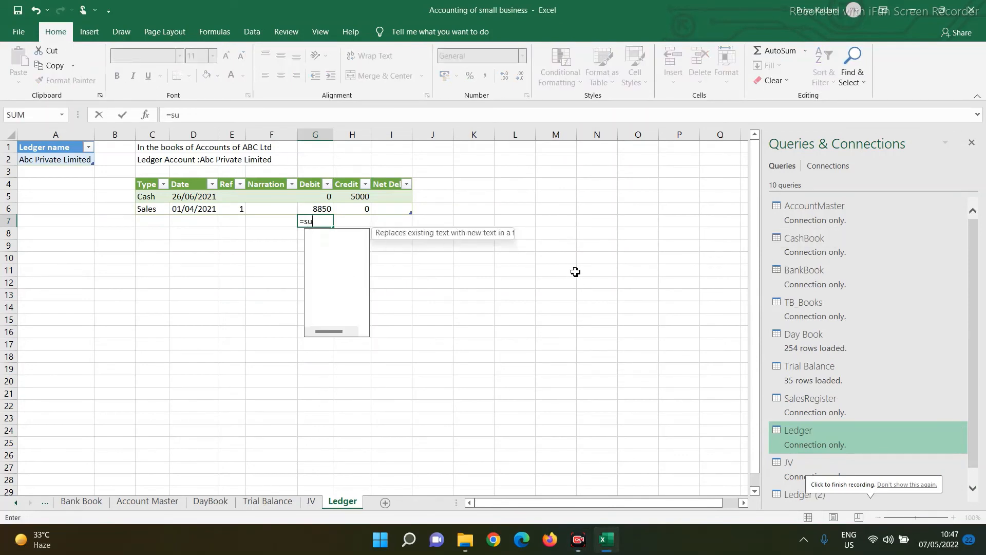
type("m(")
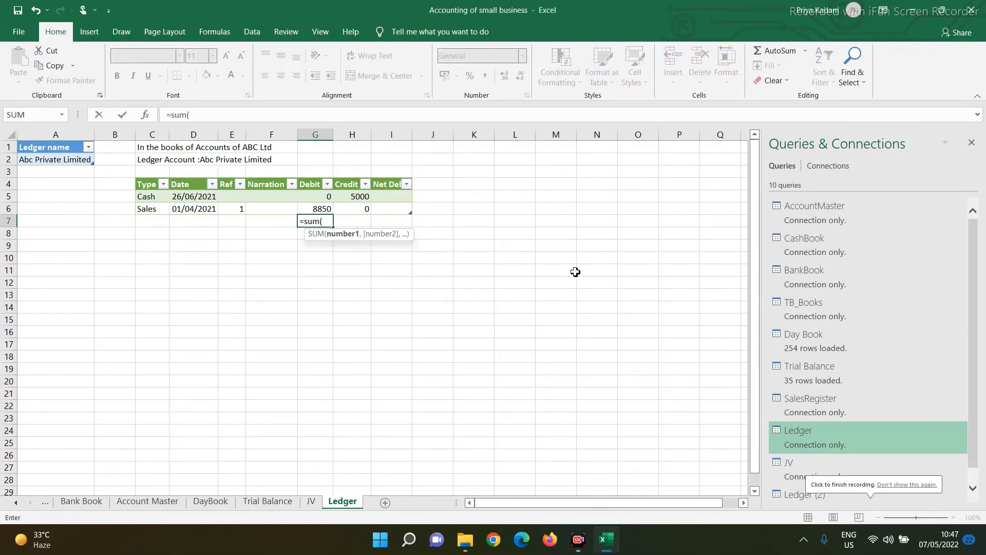
key("Up")
key("shift+Up")
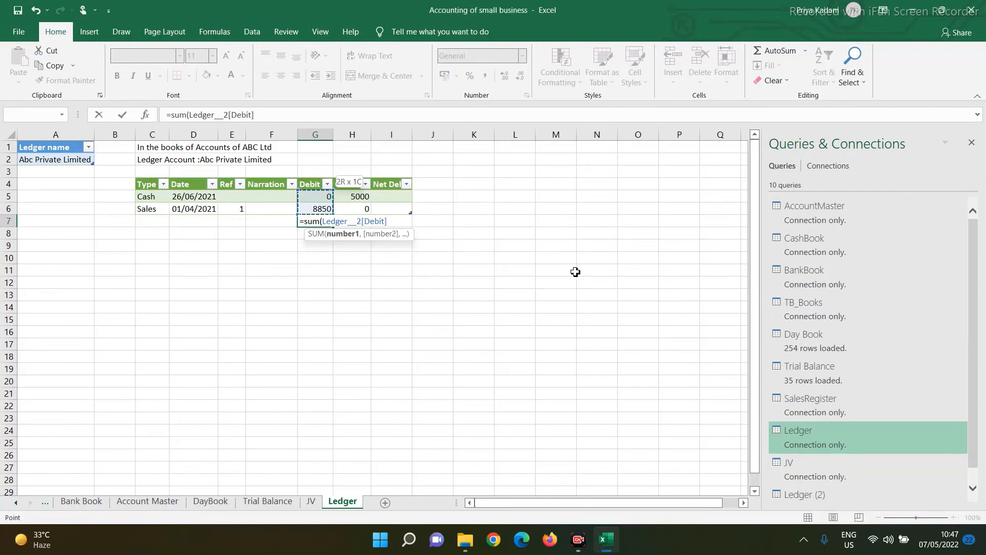
key("Return")
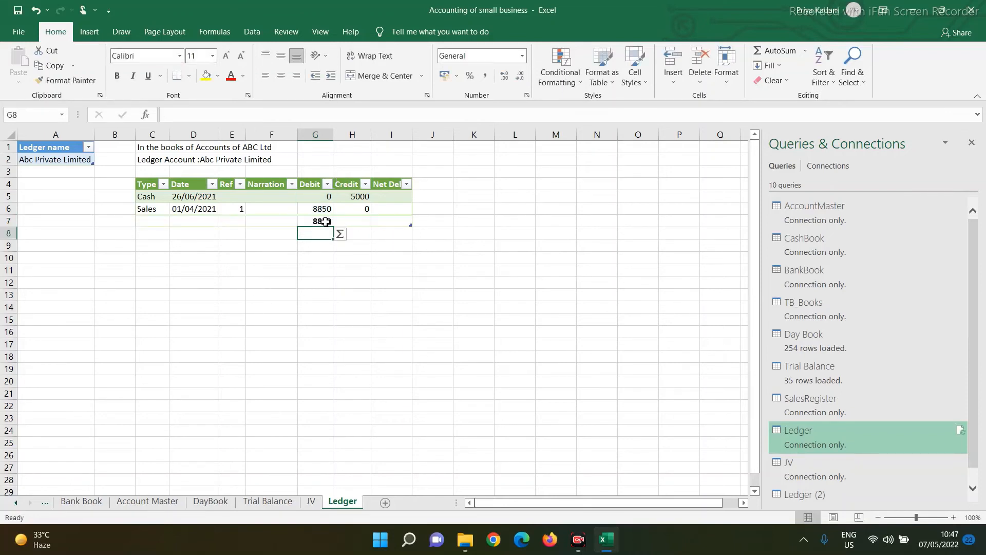
- Total the Credit column with a SUM formula in cell H7
left_click(326, 222)
left_click(357, 222)
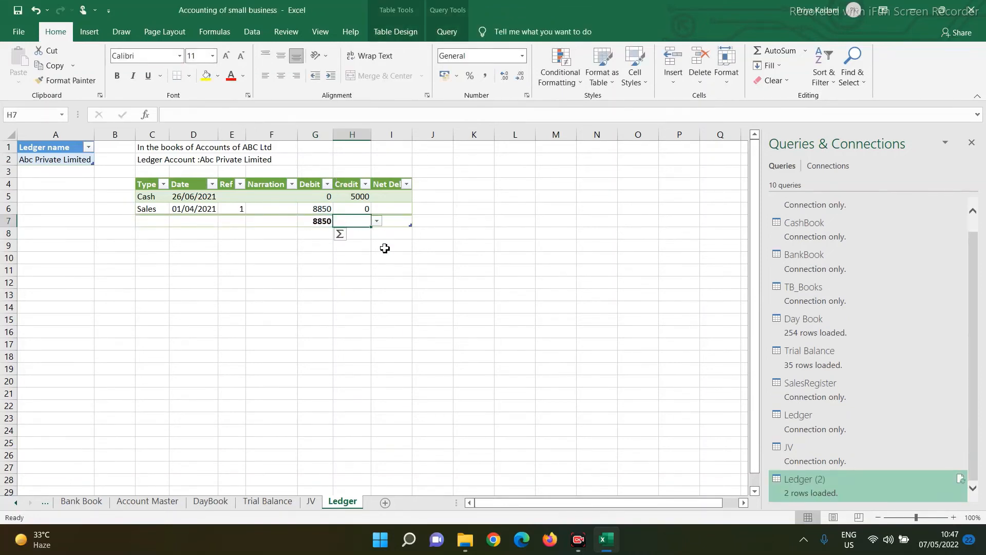
type("=sum(")
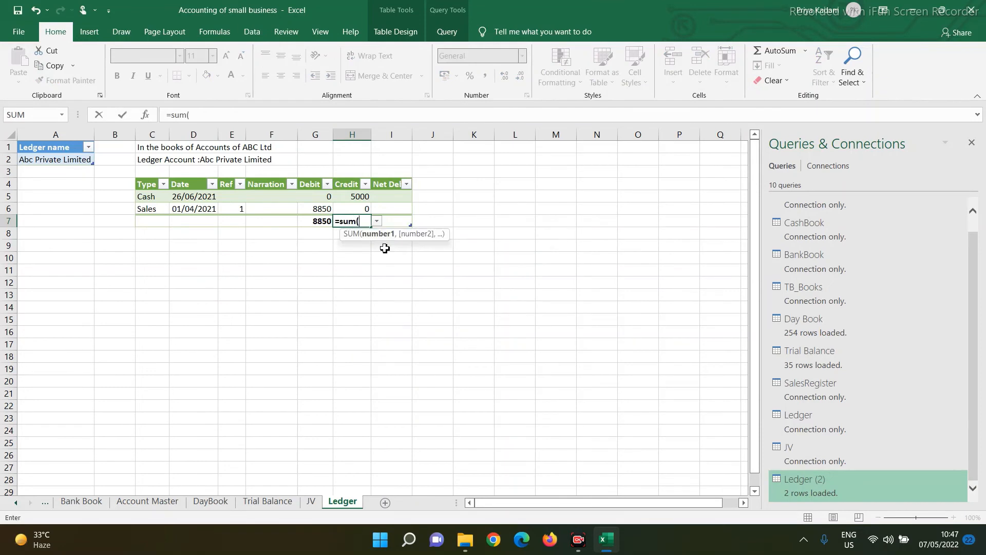
key("Up")
key("shift+Up")
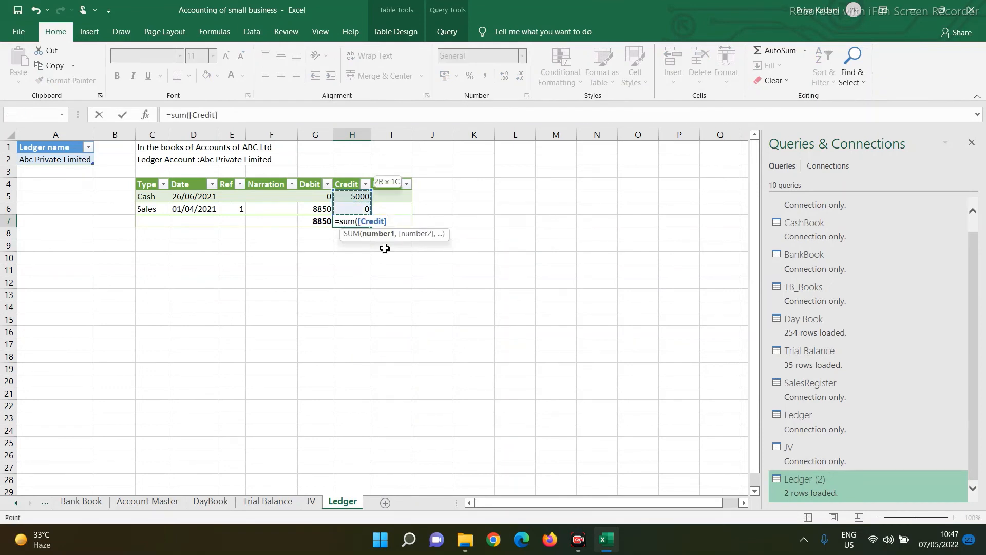
type(")")
key("Return")
- Calculate the net debit in cell I7 by subtracting the Credit total from the Debit total
key("Up")
key("Right")
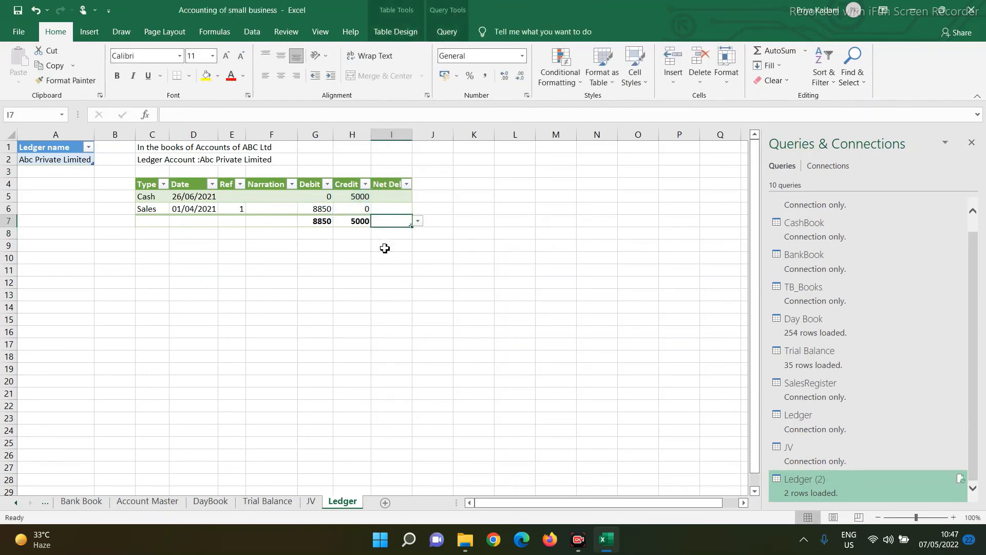
type("+")
key("Left")
key("Left")
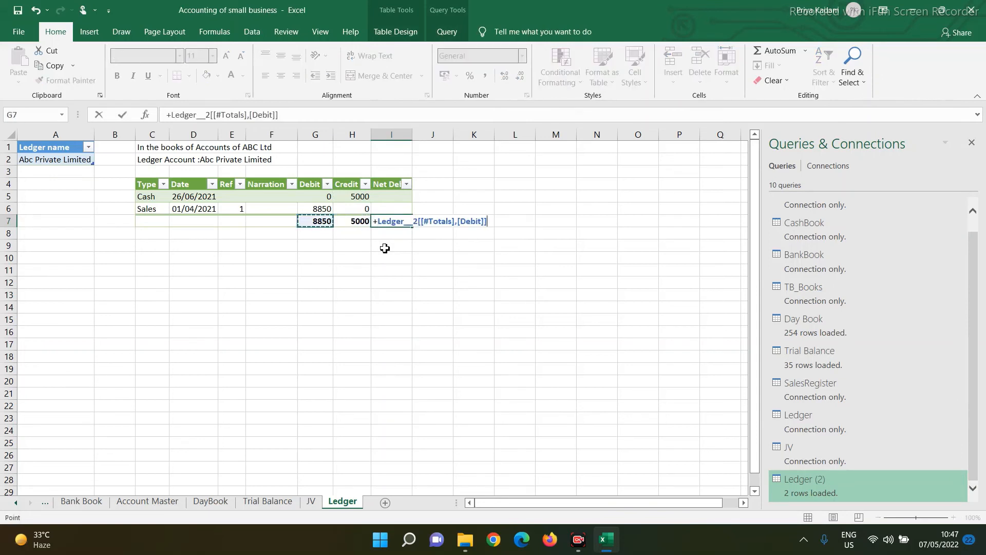
type("-")
key("Left")
key("ctrl+Return")
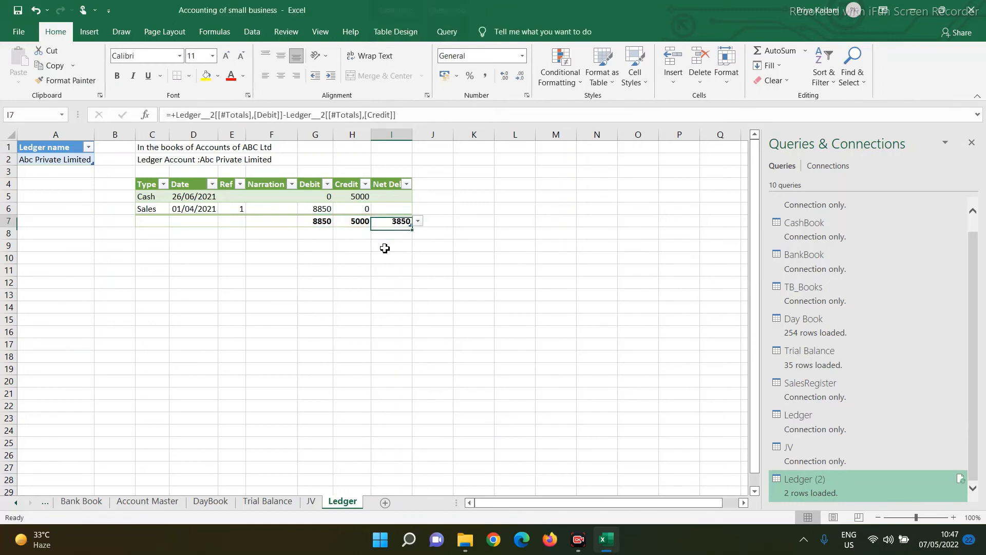
- Label the totals row "Total" in the Narration column
key("Left")
key("Left")
key("Left")
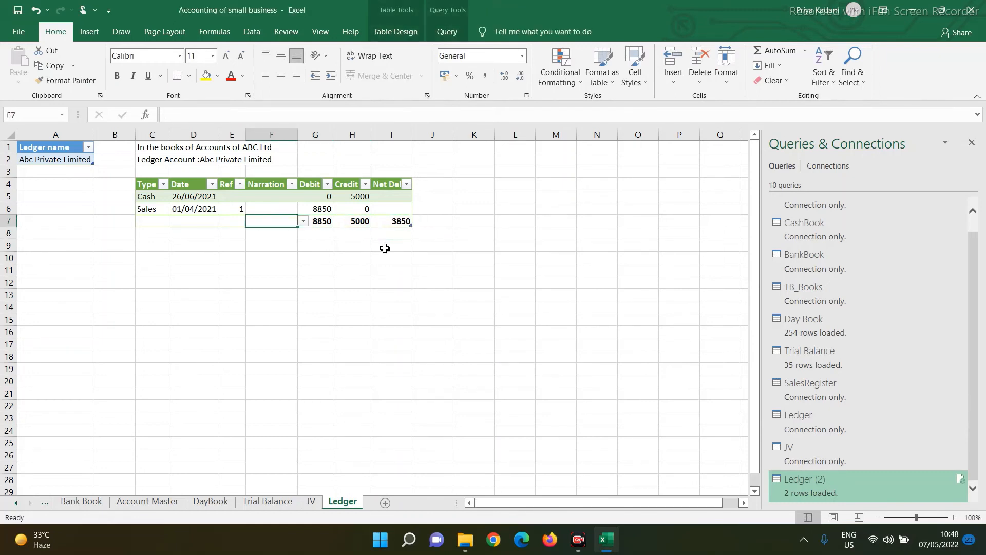
type("T")
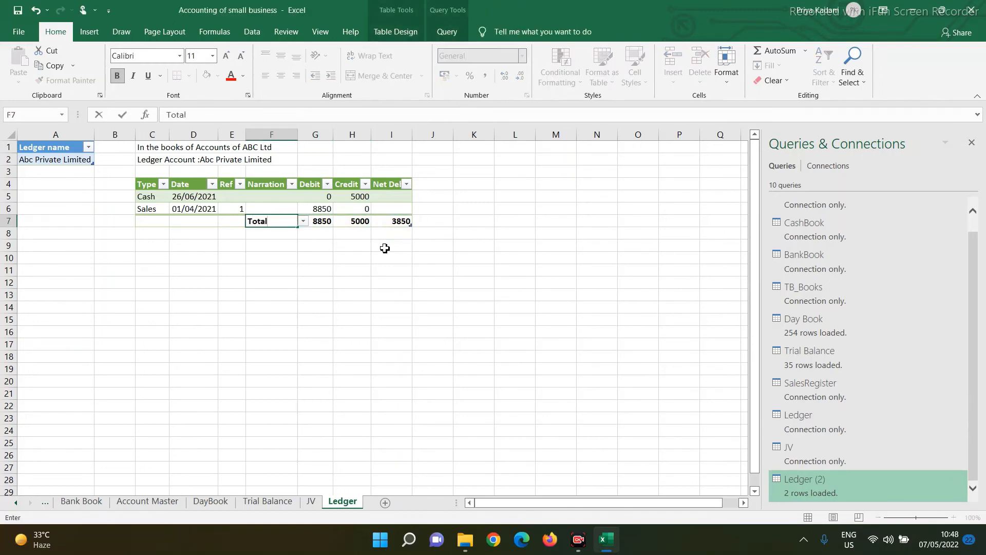
type("otal")
left_click(315, 269)
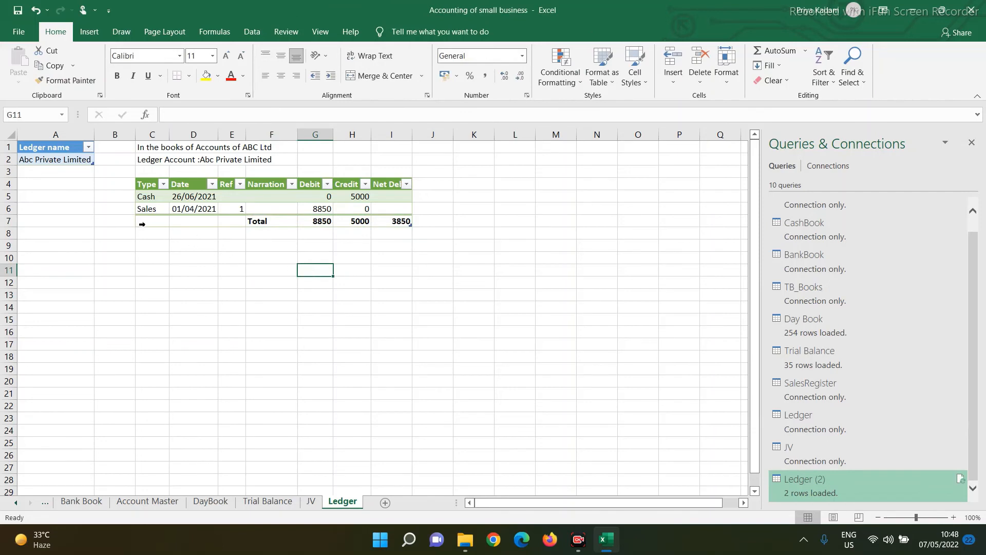
- Fill the ledger table's totals row, C7 to I7, with light green
left_click_drag(152, 220, 394, 224)
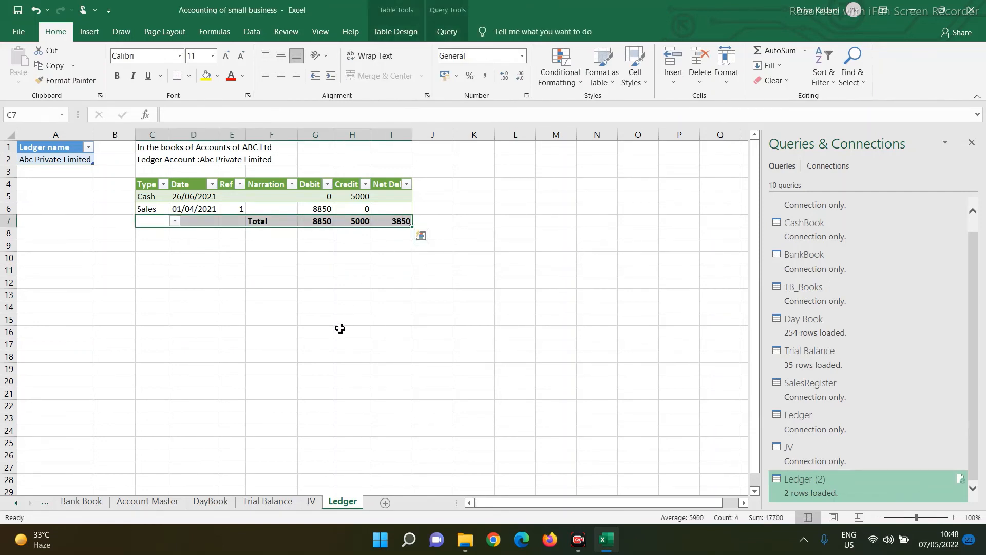
left_click(219, 76)
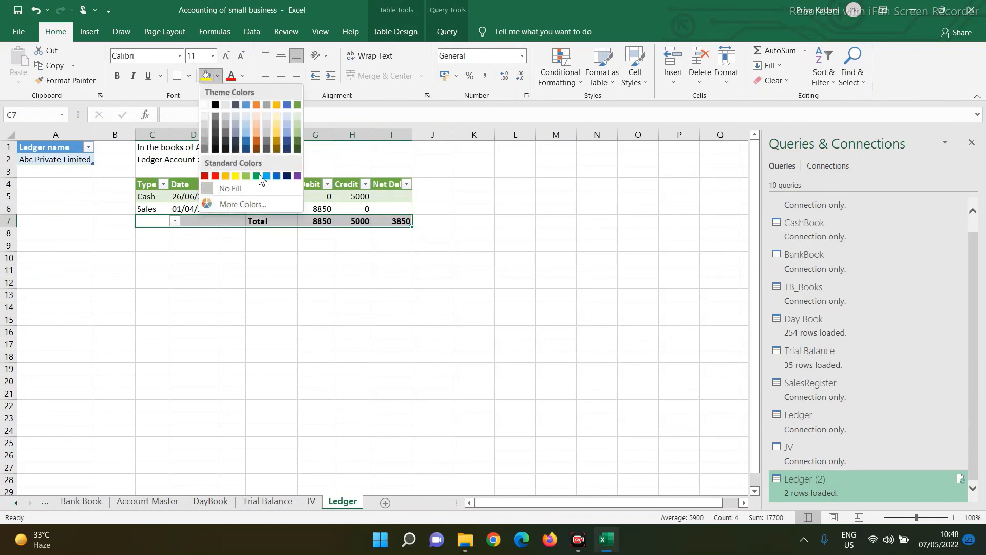
left_click(255, 170)
left_click(266, 287)
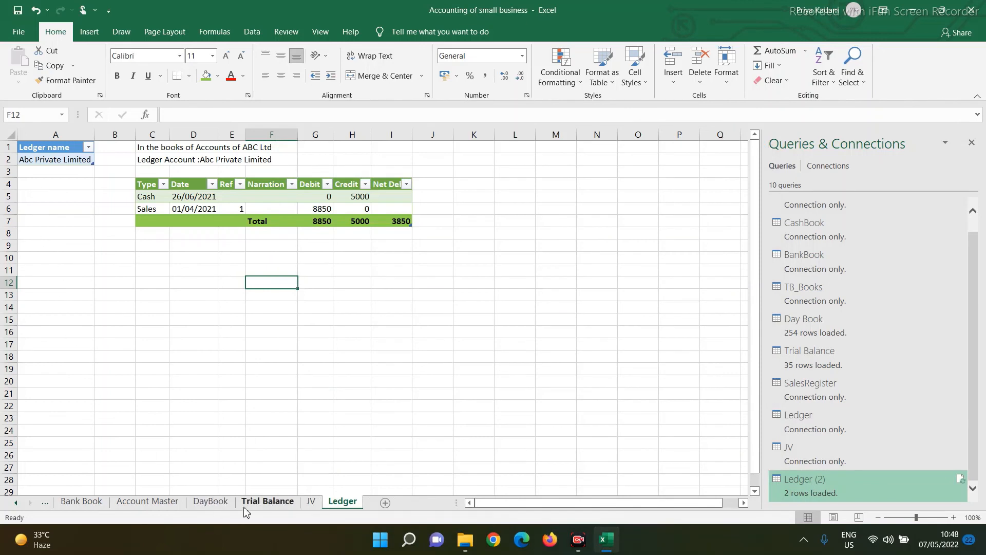
- Set the Ledger name in cell A2 to Salary and refresh all queries
left_click(38, 158)
type("Salary")
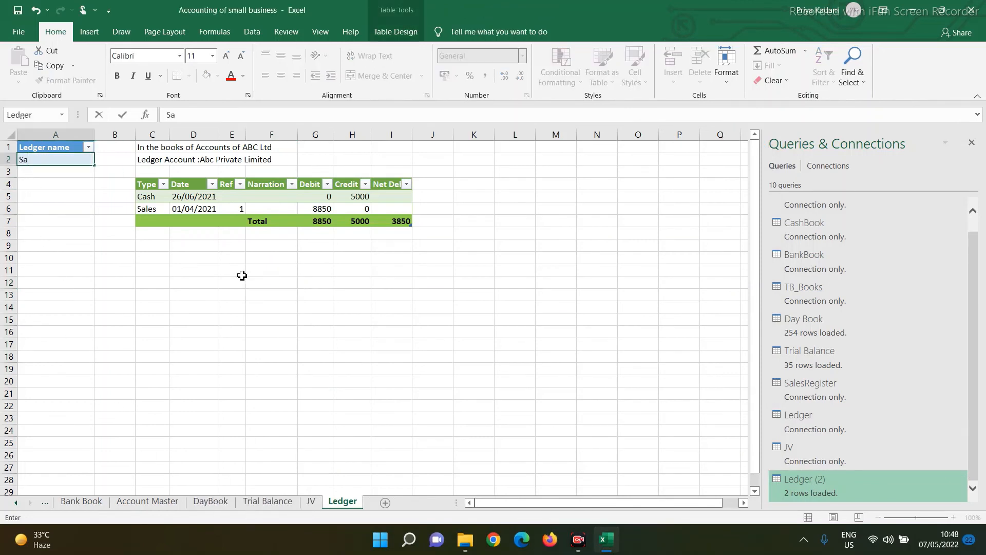
left_click(255, 284)
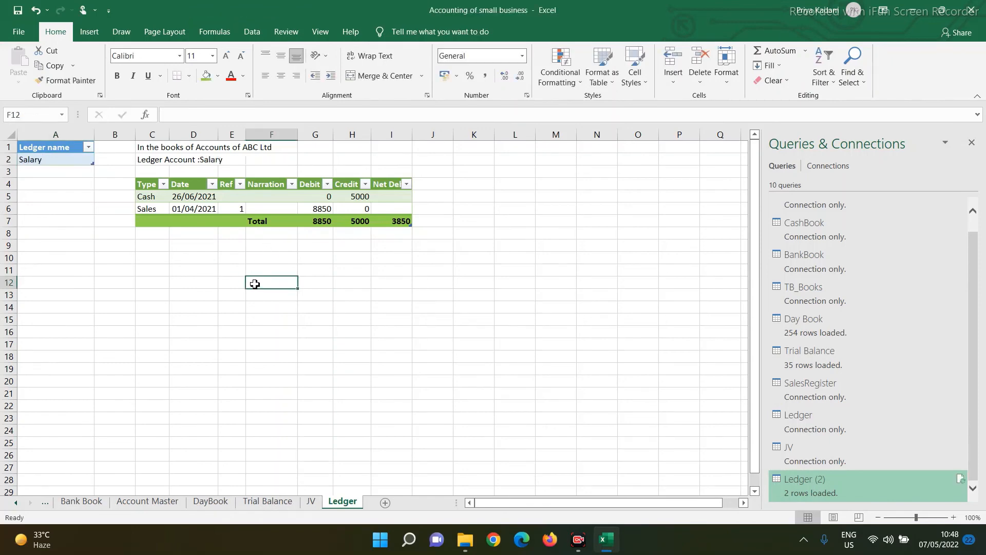
left_click(251, 32)
left_click(237, 82)
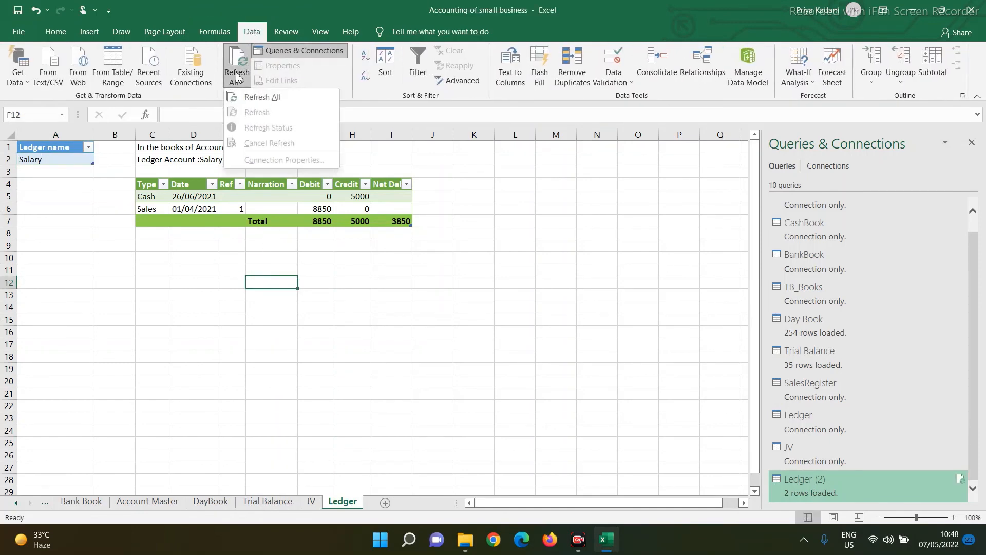
left_click(257, 97)
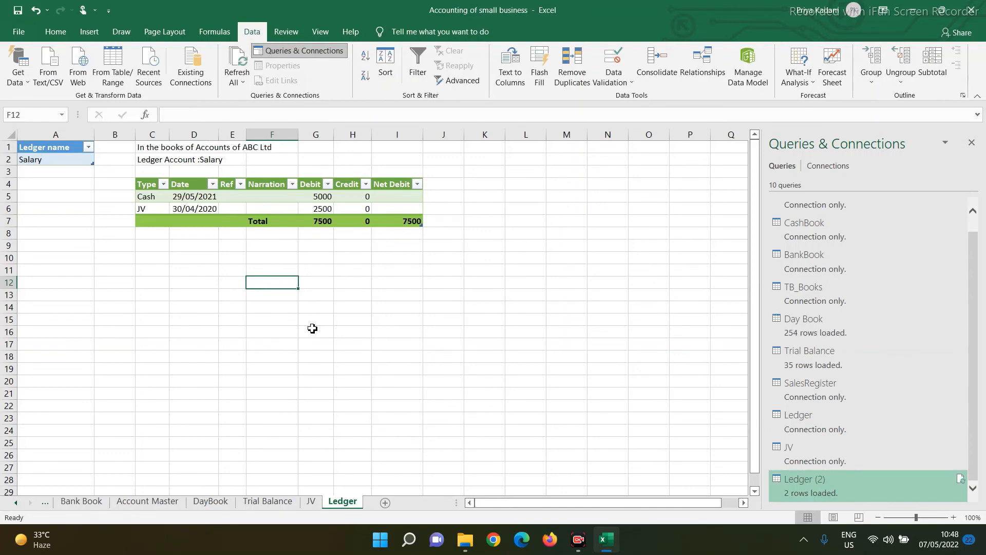
- Copy the Furnitures account head from the Trial Balance into the Ledger sheet's Ledger name cell and refresh all queries
left_click(308, 502)
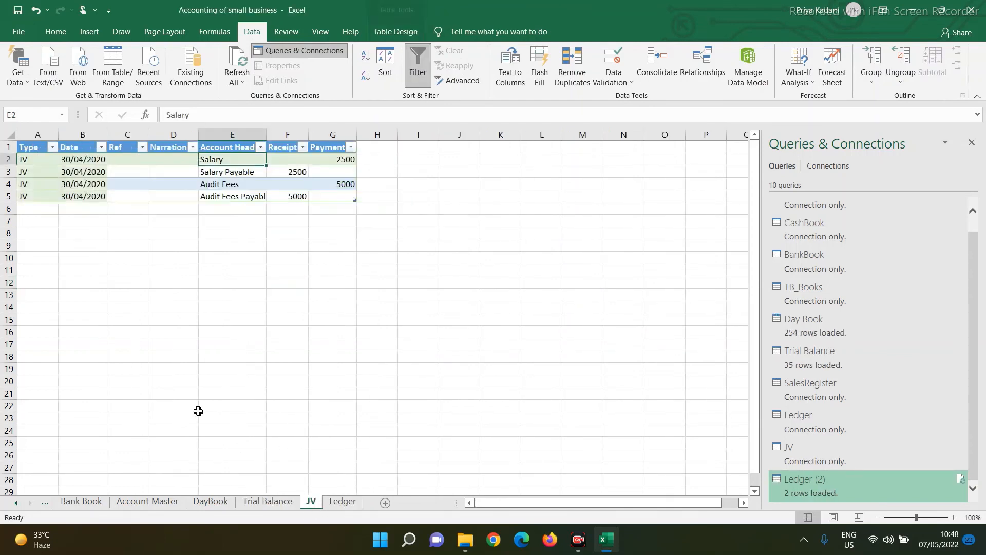
left_click(259, 502)
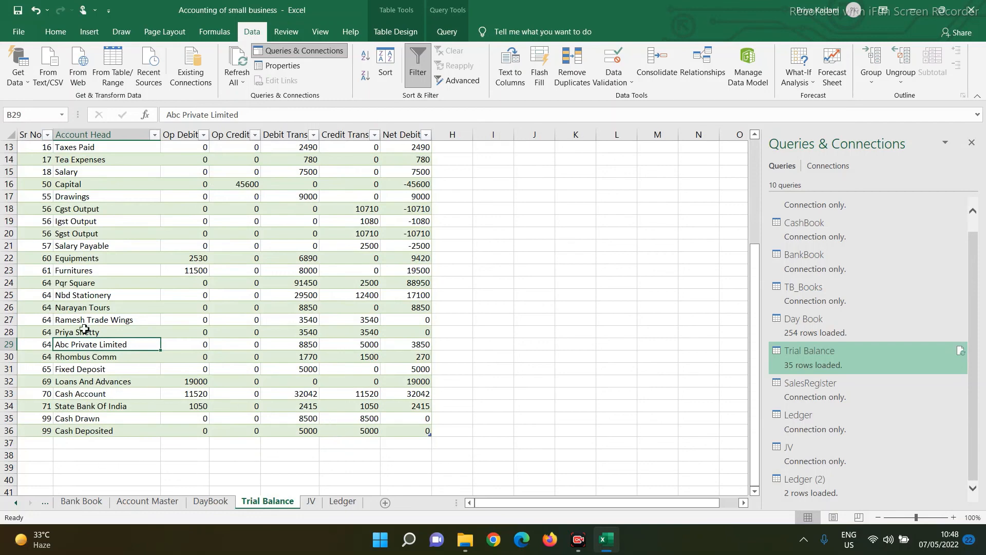
left_click(68, 272)
key("ctrl+c")
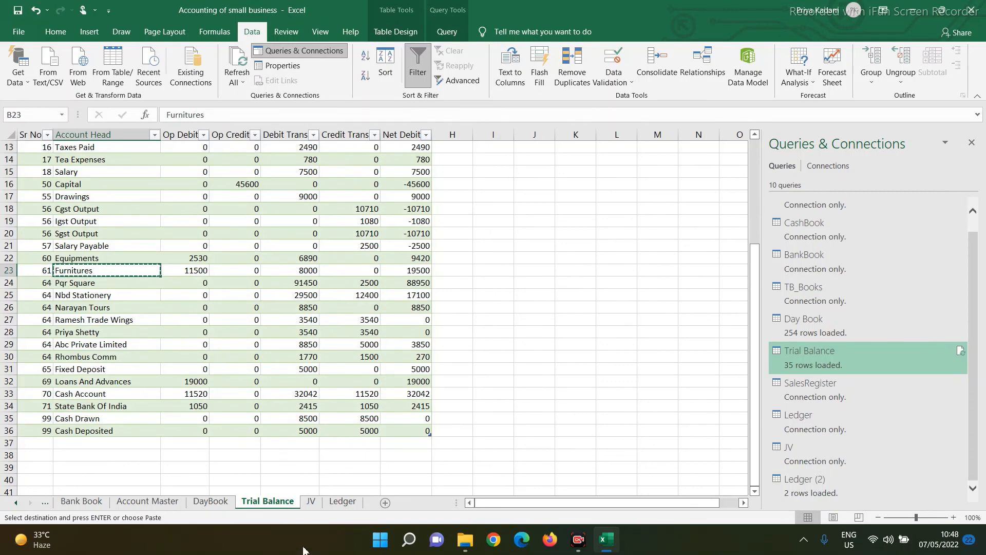
left_click(341, 502)
left_click(38, 159)
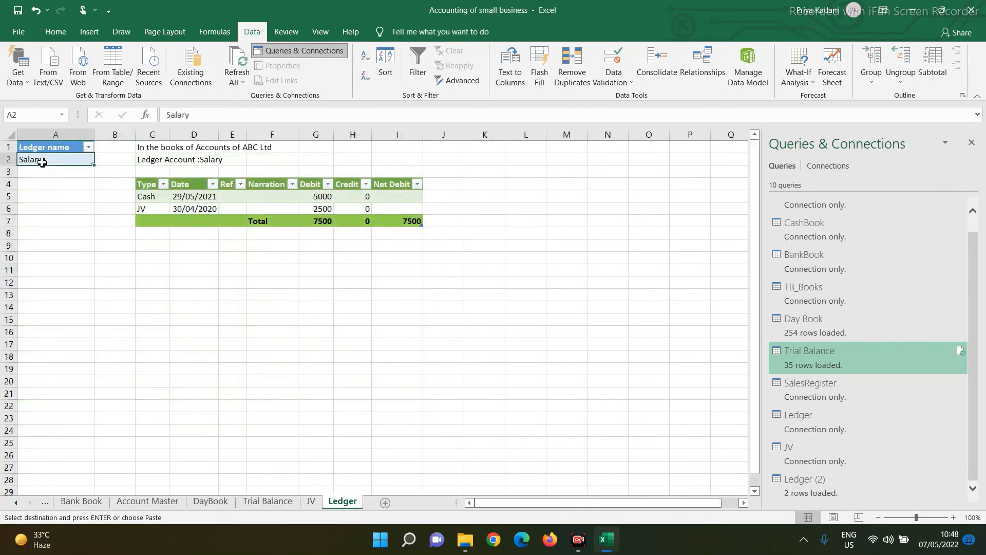
key("ctrl+v")
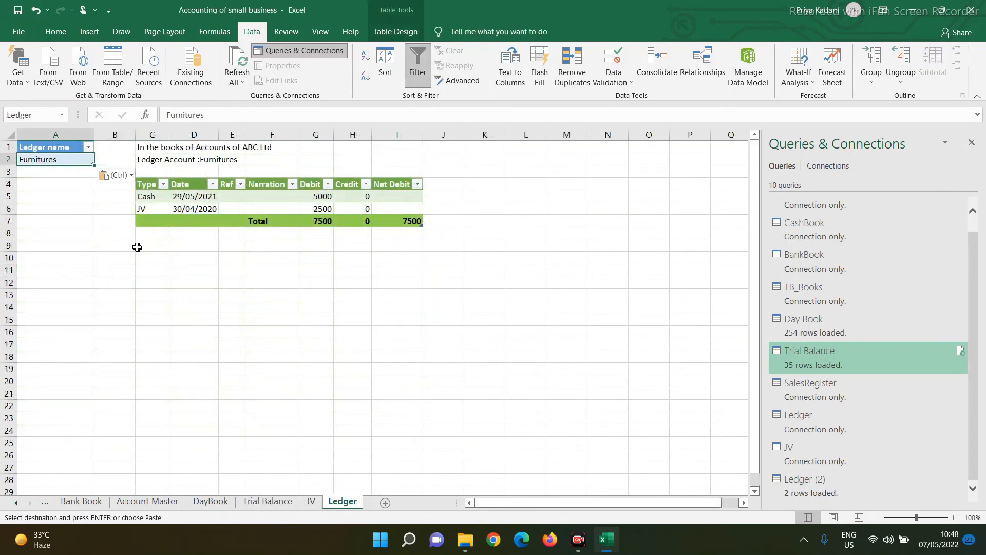
left_click(236, 81)
left_click(265, 97)
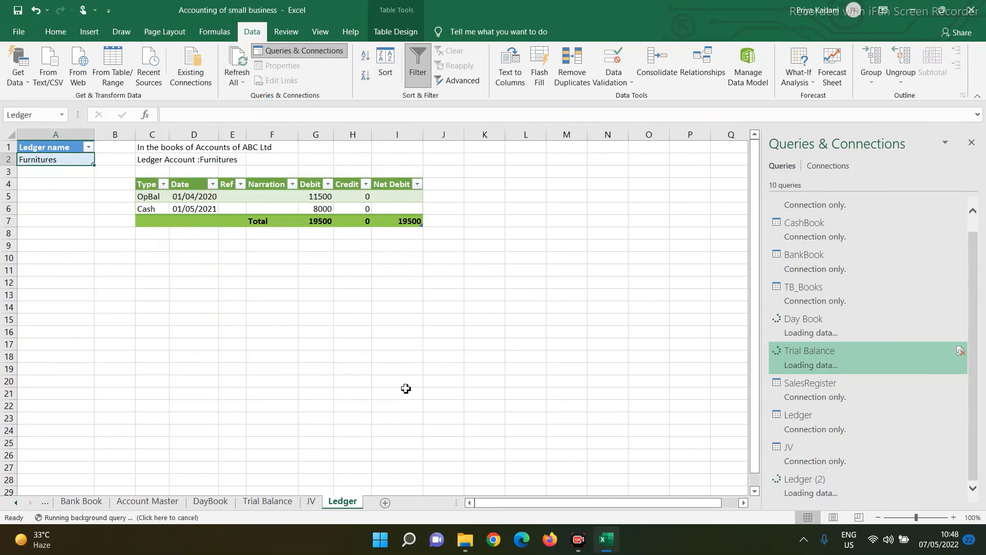